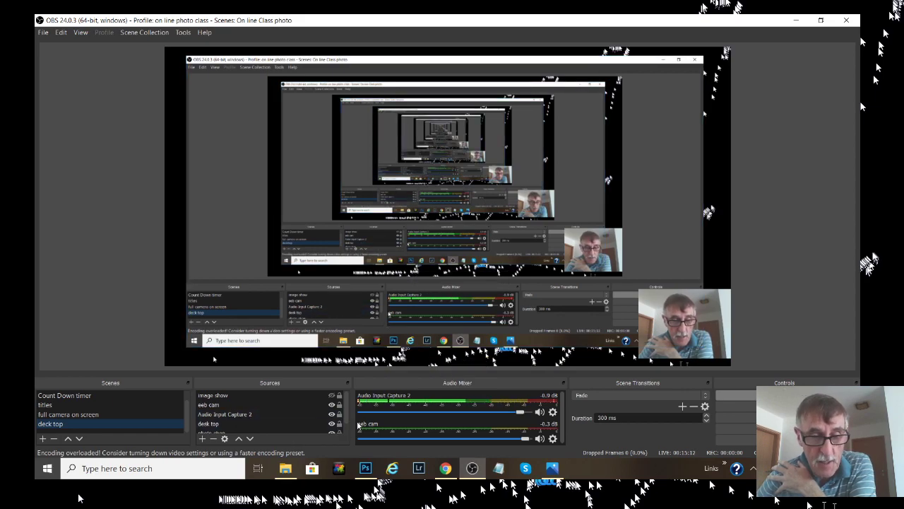
# - Restore the OBS window to its smaller size and move it down to clear the desktop
pyautogui.scroll(-1, 343, 430)
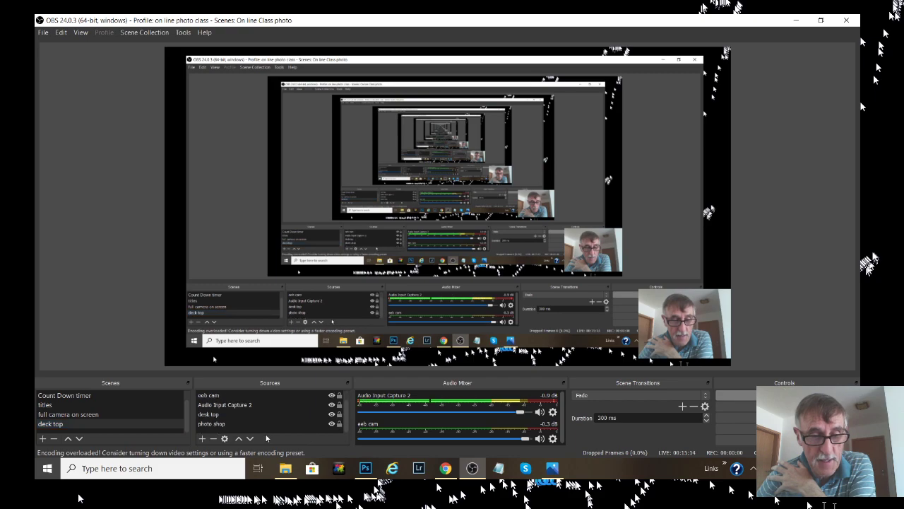
pyautogui.doubleClick(750, 17)
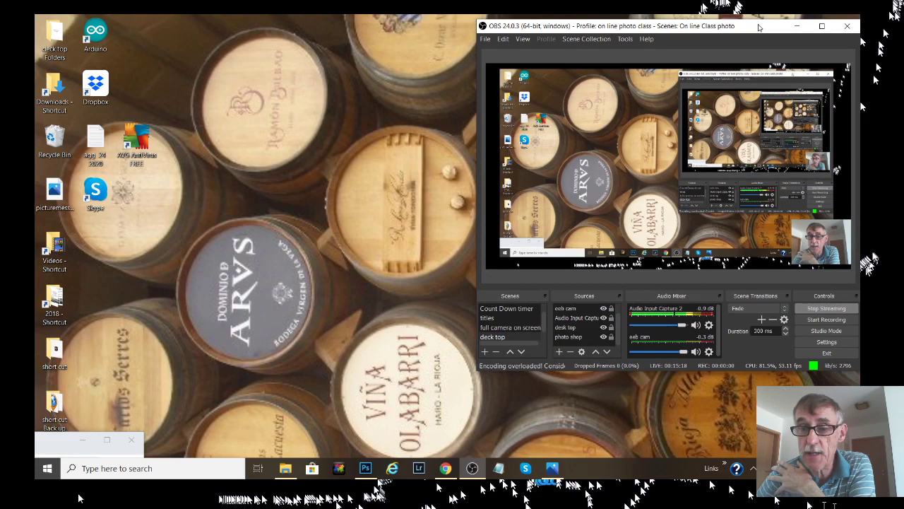
pyautogui.moveTo(760, 27); pyautogui.dragTo(766, 408)
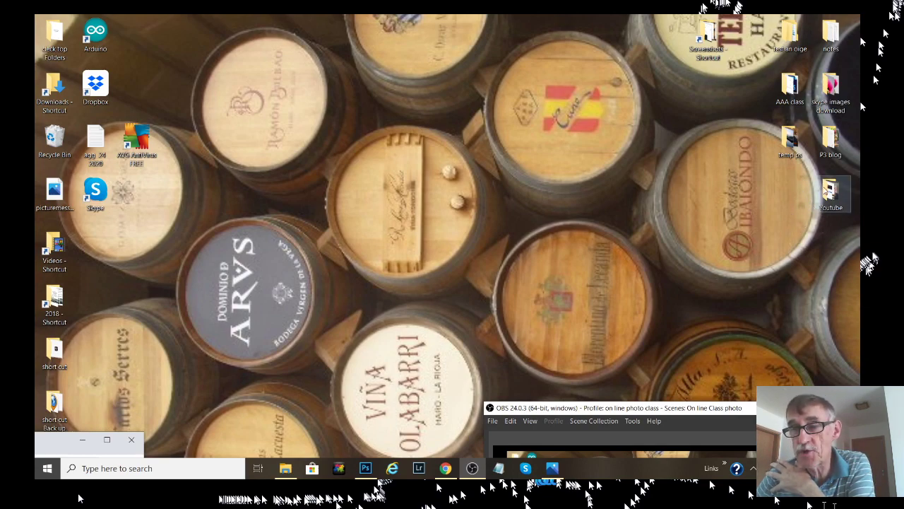
# - View the screenshots stored in the Youtube folder on the desktop and close the folder window
pyautogui.click(828, 192)
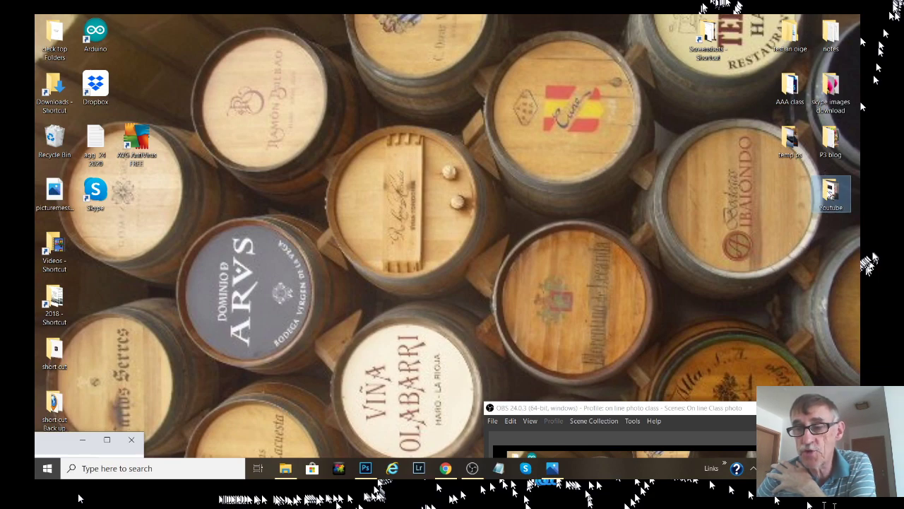
pyautogui.moveTo(828, 194)
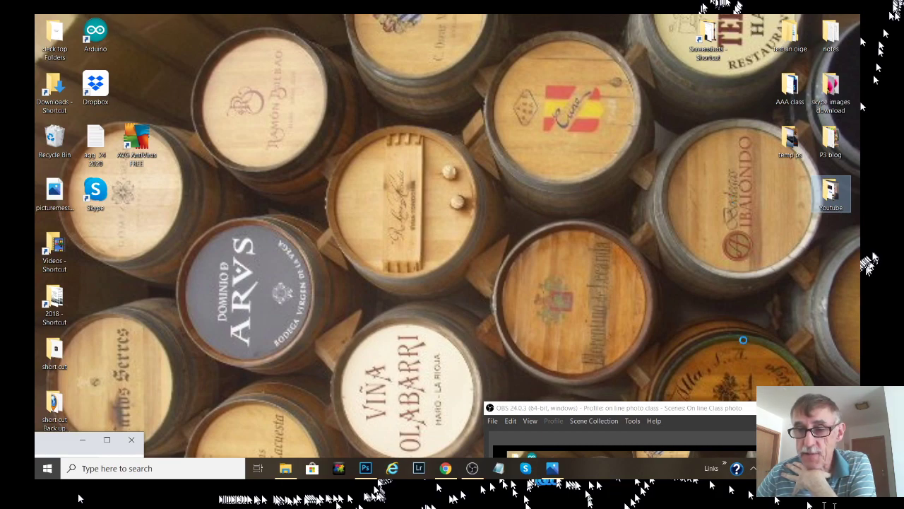
pyautogui.click(730, 286)
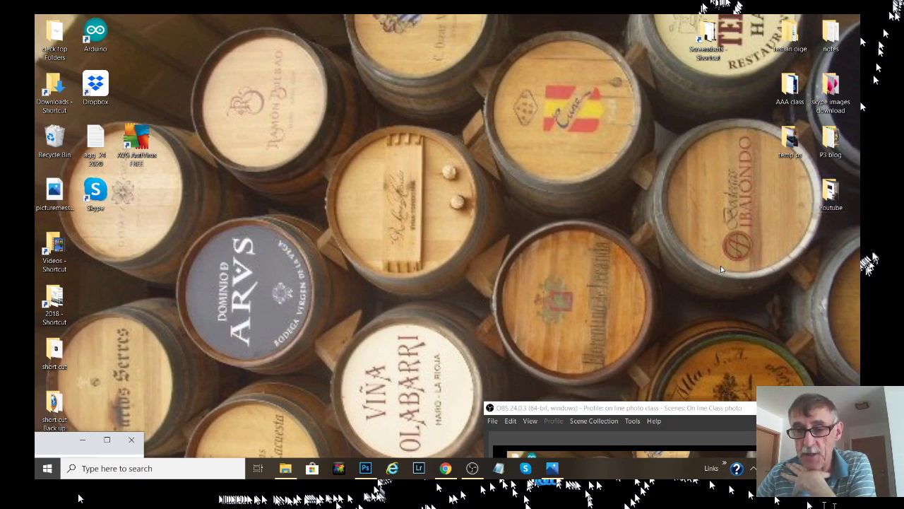
pyautogui.press('super+e')
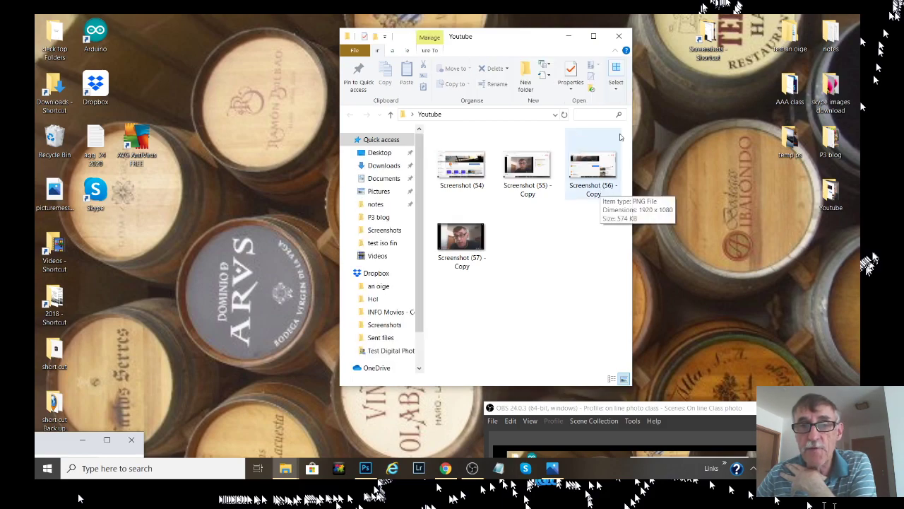
pyautogui.click(469, 168)
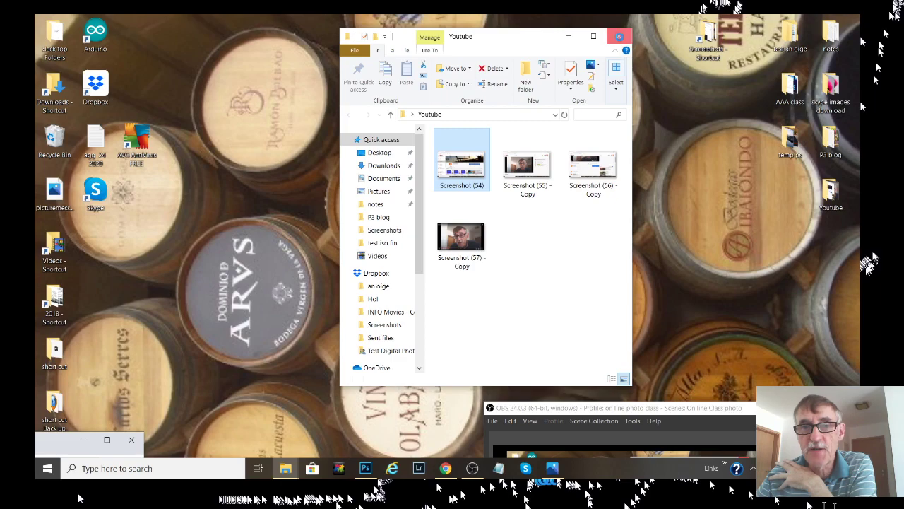
pyautogui.click(618, 37)
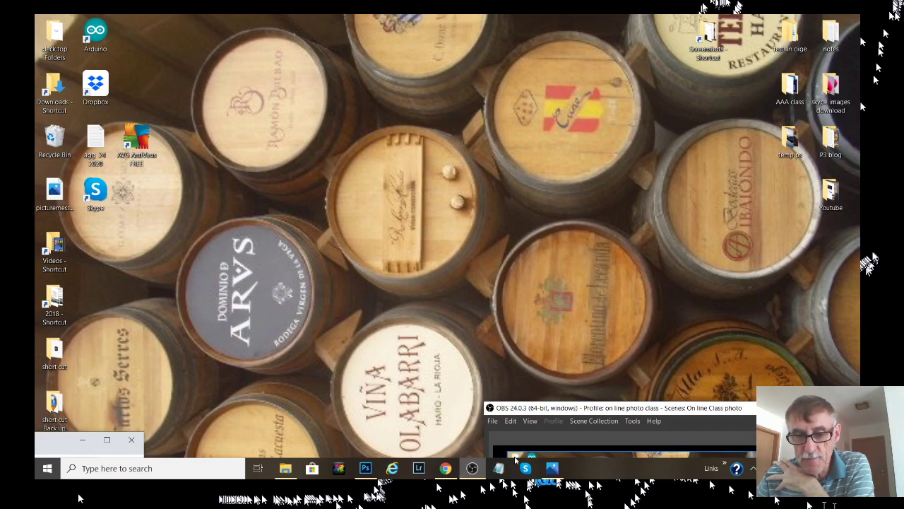
# - Switch to Photos, view the garden gloves picture and the lighthouse lens picture, and close the viewer
pyautogui.click(552, 468)
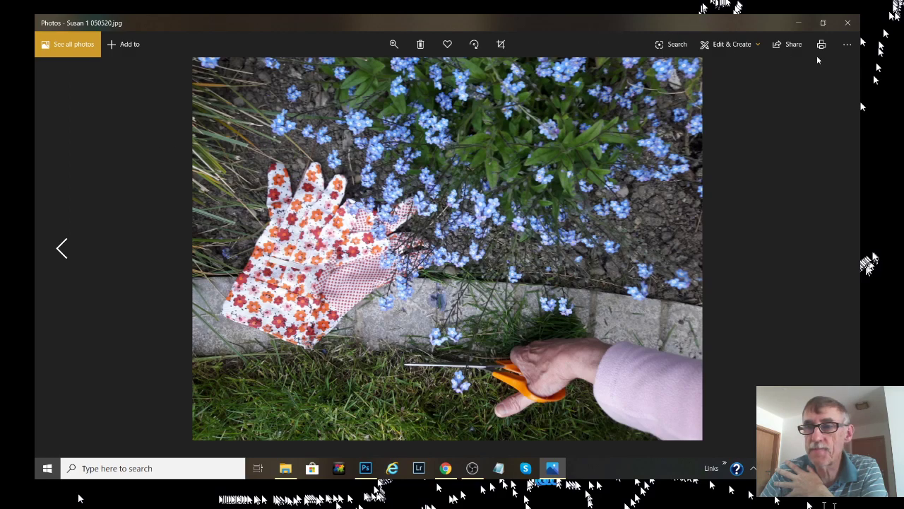
pyautogui.press('Left')
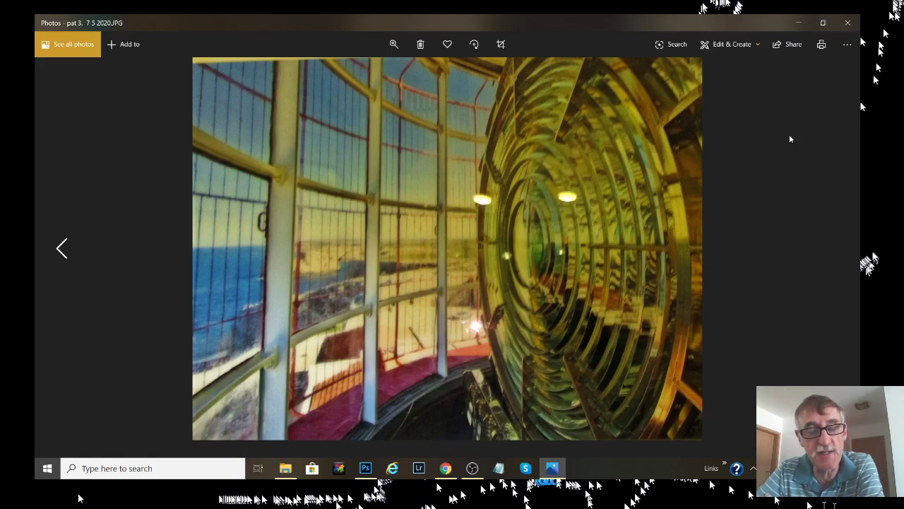
pyautogui.click(848, 23)
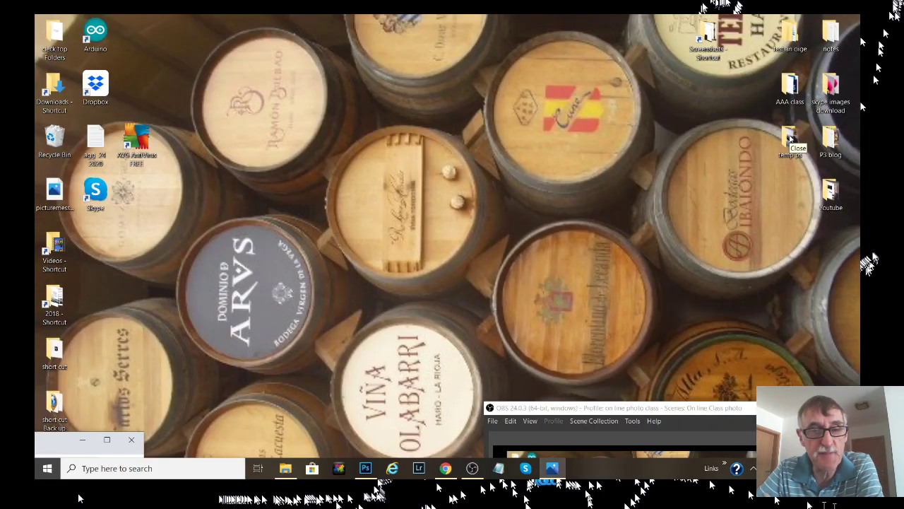
# - Switch to Photoshop, maximize its window and close the live stream 4.psd document
pyautogui.click(367, 470)
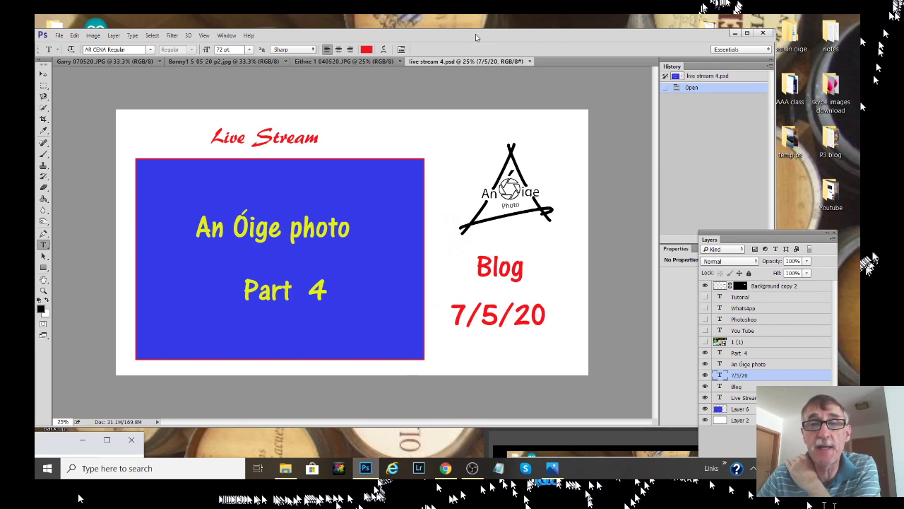
pyautogui.moveTo(505, 57); pyautogui.dragTo(549, 54)
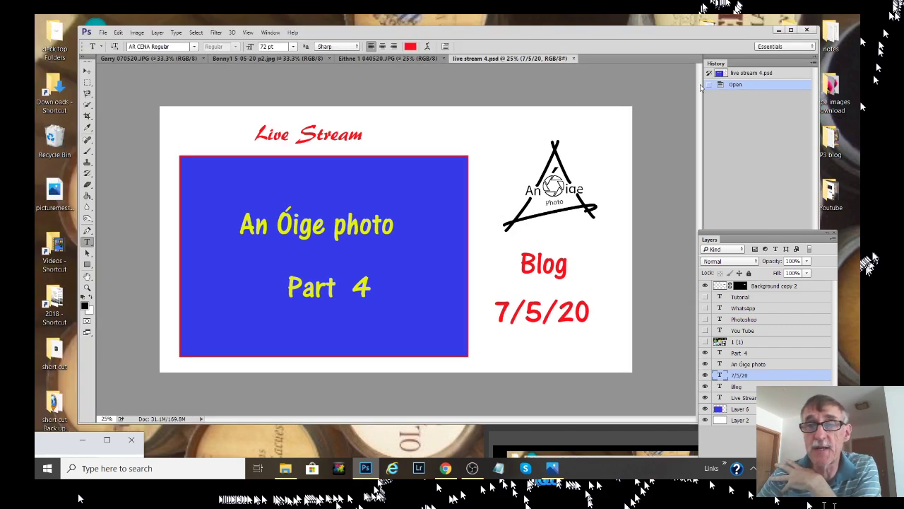
pyautogui.click(791, 31)
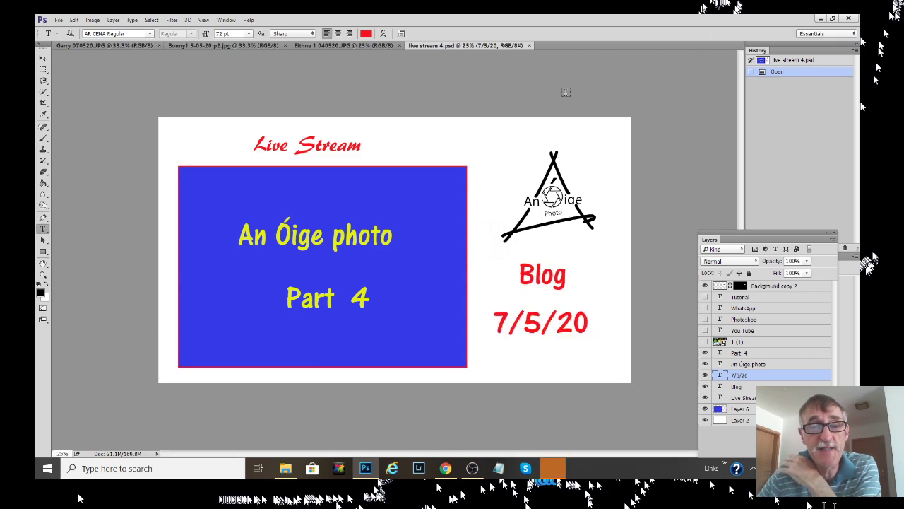
pyautogui.click(531, 45)
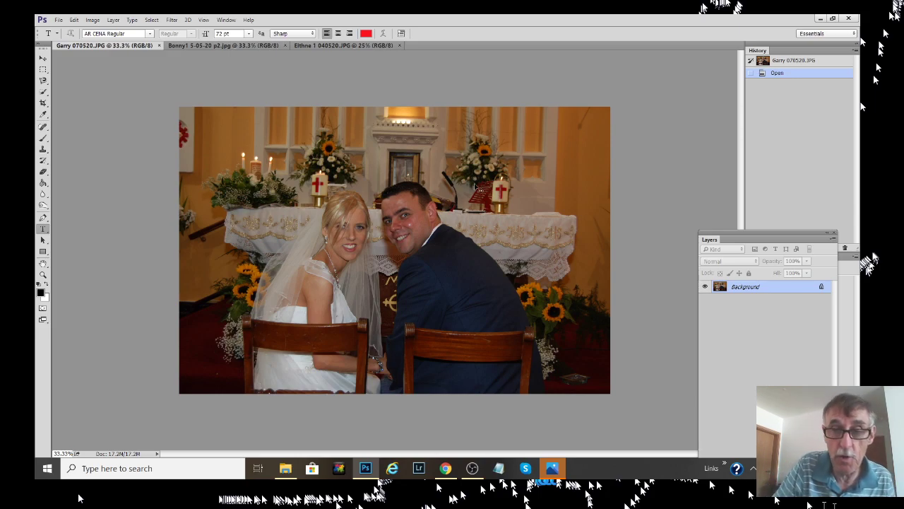
# - Apply Levels to the wedding photo, pulling the highlights in to the histogram's end, setting the black point to 2 and slightly darkening the midtones
pyautogui.hotkey('ctrl', 'l')
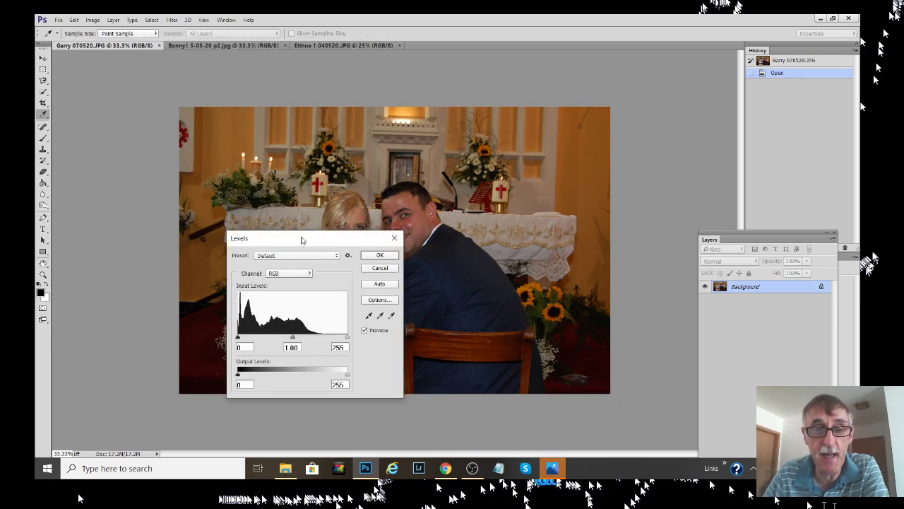
pyautogui.moveTo(293, 238); pyautogui.dragTo(444, 203)
pyautogui.moveTo(533, 164); pyautogui.dragTo(569, 129)
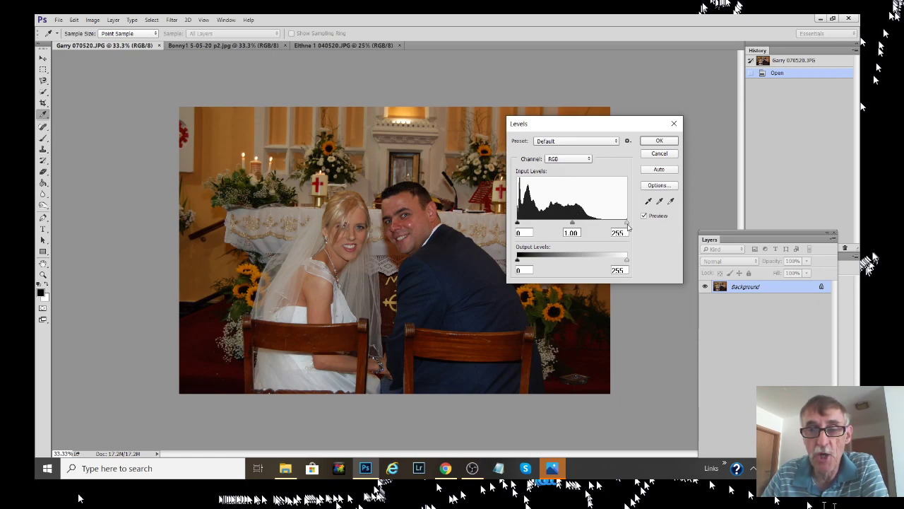
pyautogui.moveTo(626, 224); pyautogui.dragTo(599, 224)
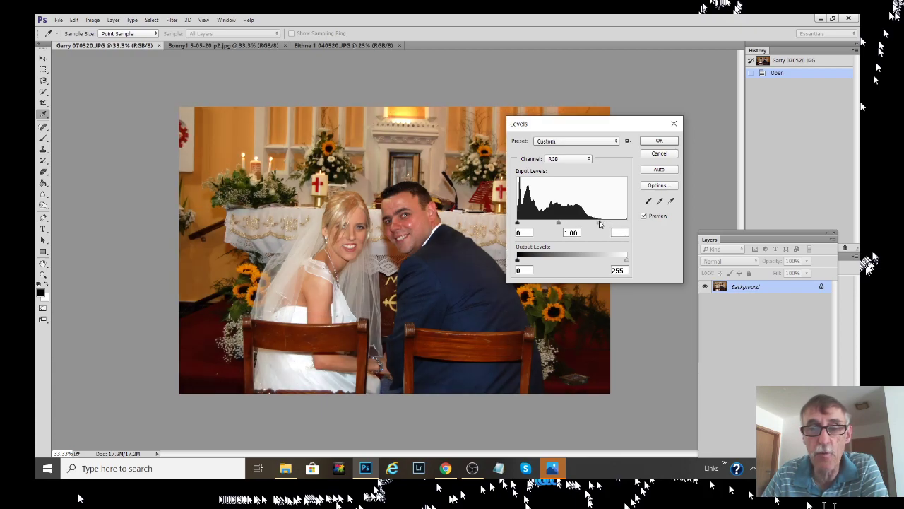
pyautogui.click(518, 224)
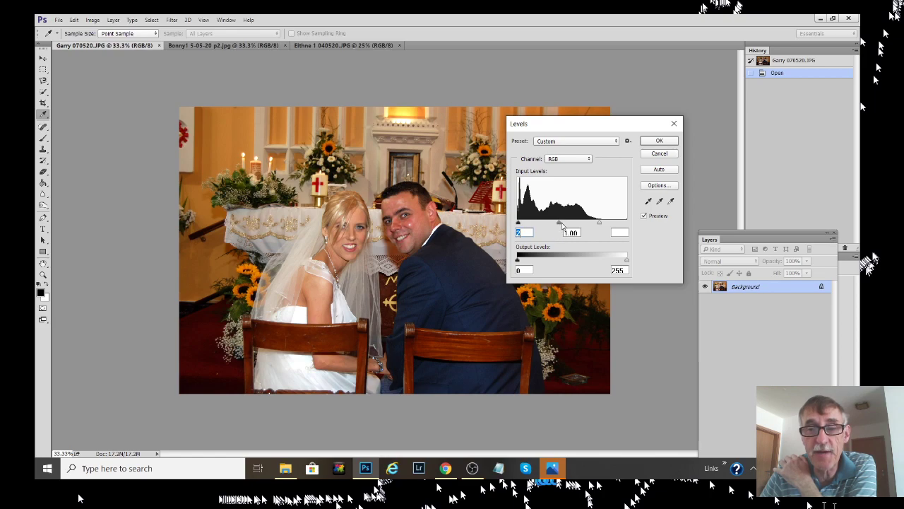
pyautogui.moveTo(560, 223); pyautogui.dragTo(563, 225)
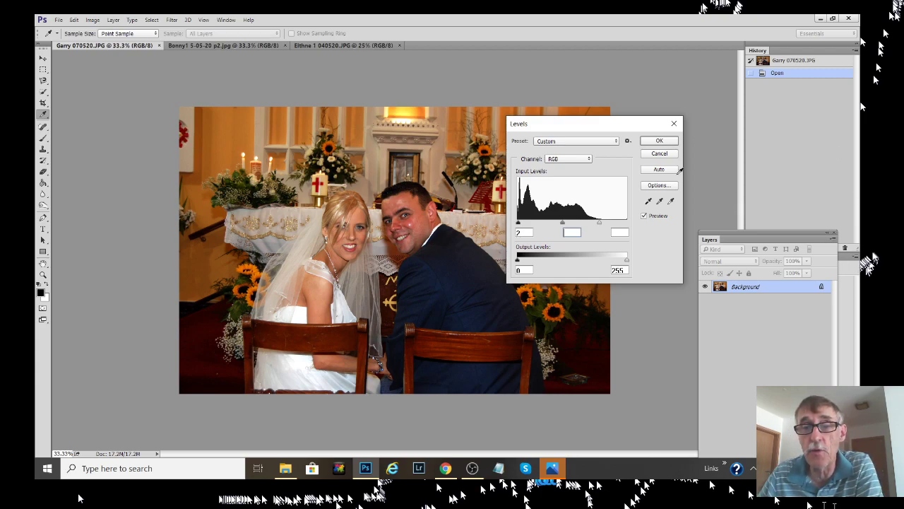
pyautogui.click(662, 143)
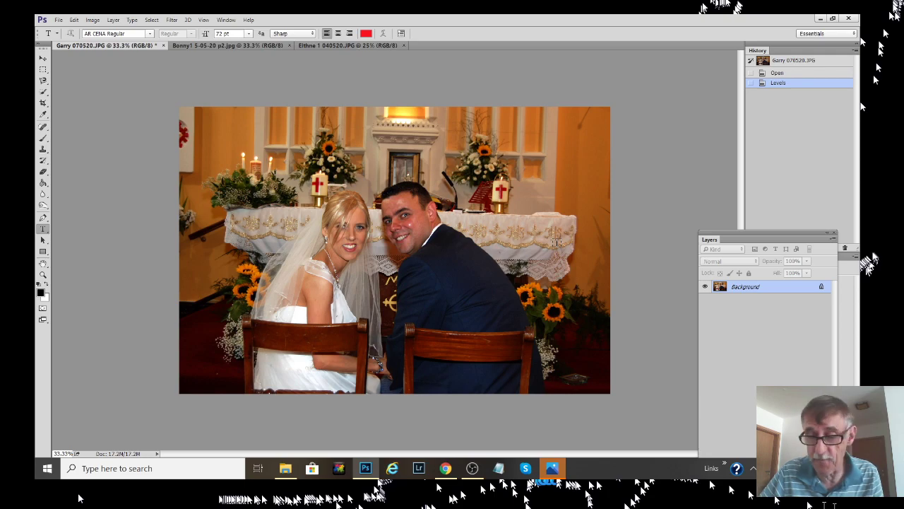
# - Remove the shiny highlights on the groom's face in the wedding photo with the Clone Stamp tool at brush size 45
pyautogui.hotkey('ctrl', '+')
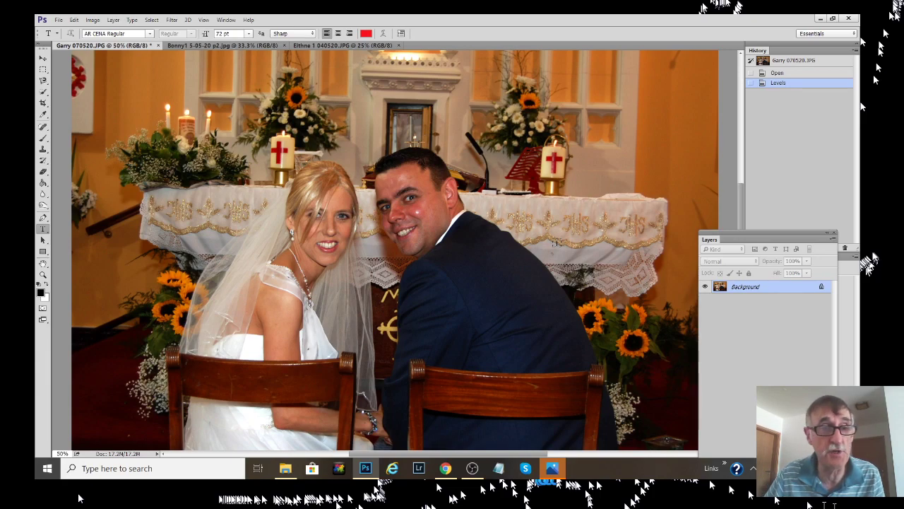
pyautogui.click(44, 150)
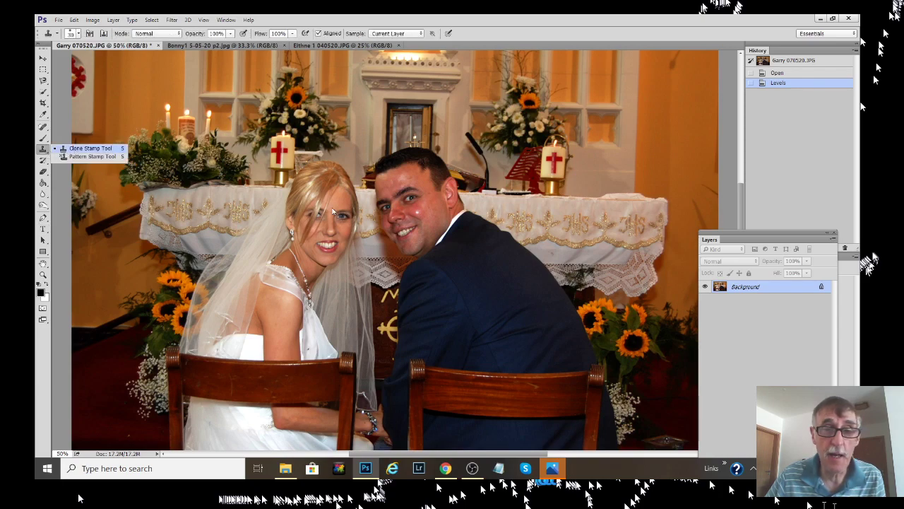
pyautogui.click(76, 149)
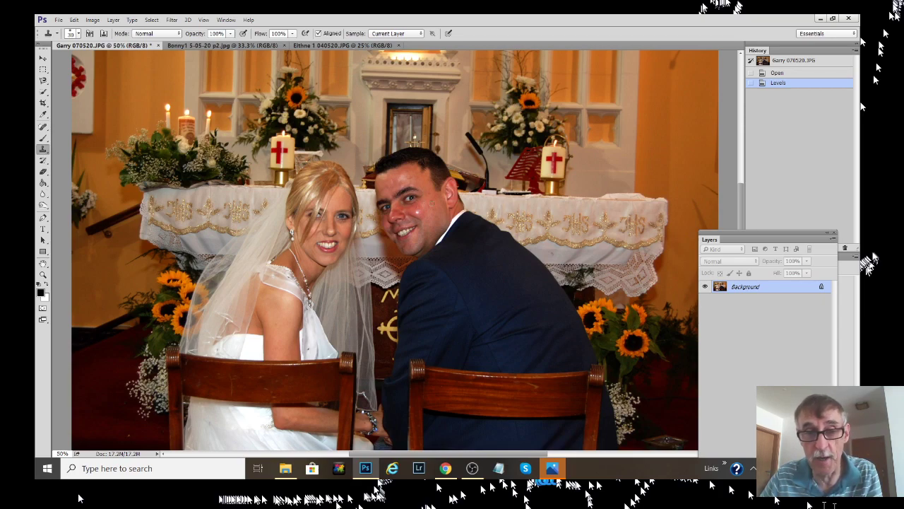
pyautogui.press(']')
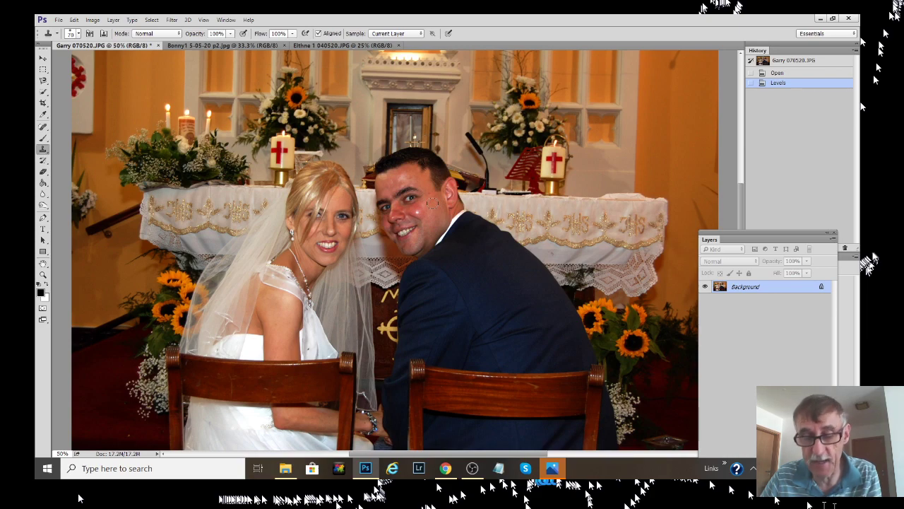
pyautogui.press('[')
pyautogui.press('[')
pyautogui.press('[')
pyautogui.click(417, 209)
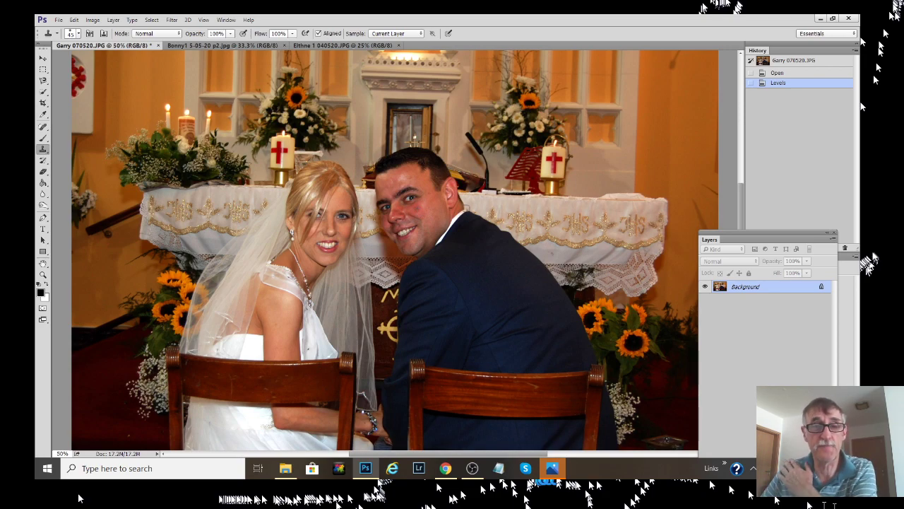
pyautogui.click(459, 209)
pyautogui.click(459, 209)
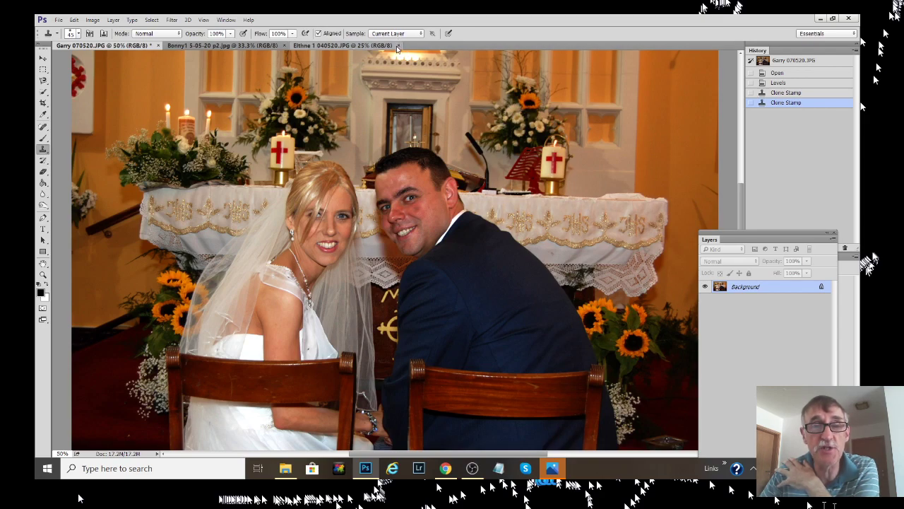
# - Close the third open photo without editing it and bring up the lake photo with the green boat
pyautogui.click(397, 46)
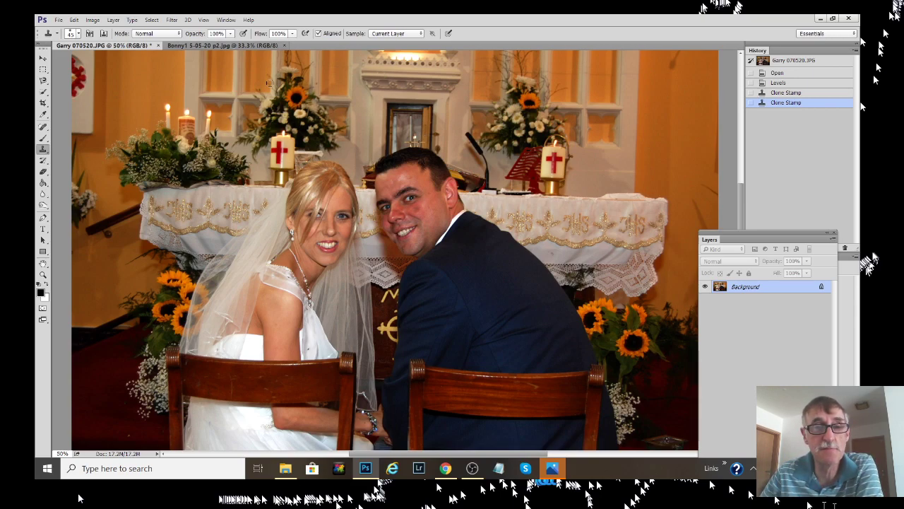
pyautogui.click(245, 46)
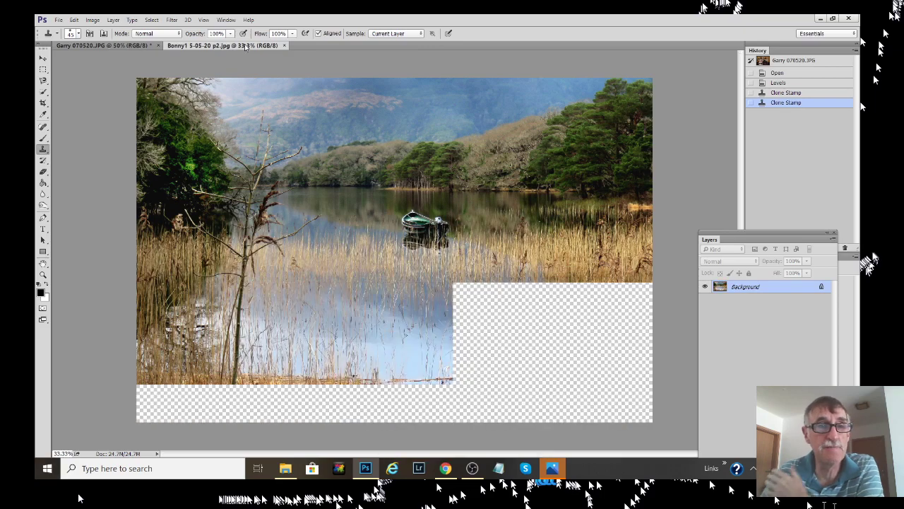
pyautogui.click(158, 45)
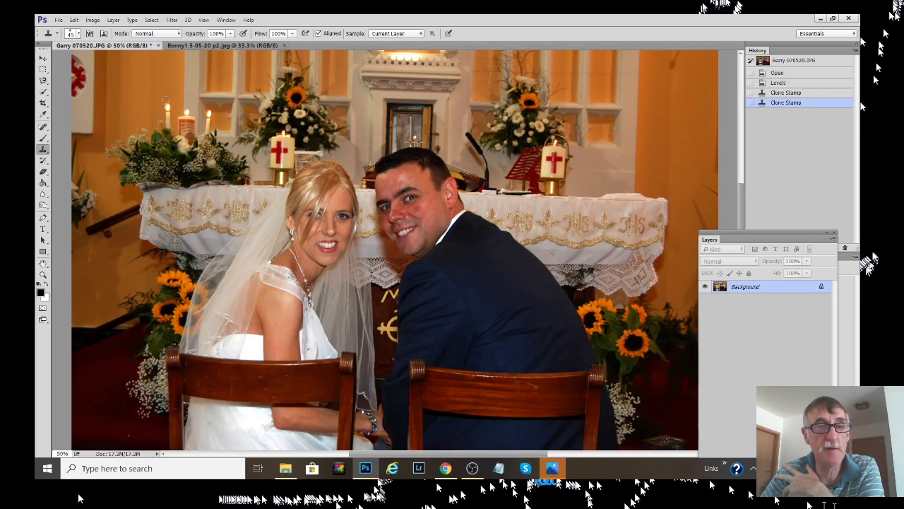
pyautogui.click(189, 46)
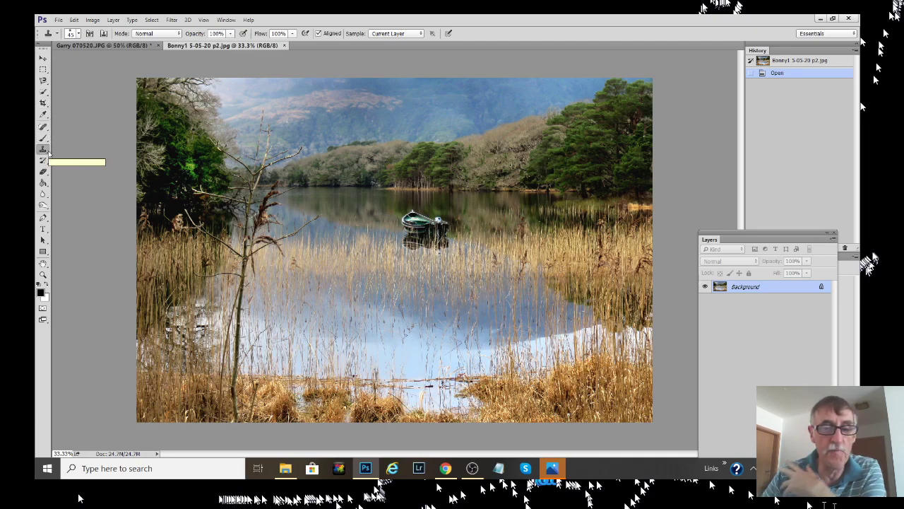
# - Try a tighter crop of the lake photo from its upper-left corner, shifting the picture inside the frame to reposition the green boat
pyautogui.click(43, 103)
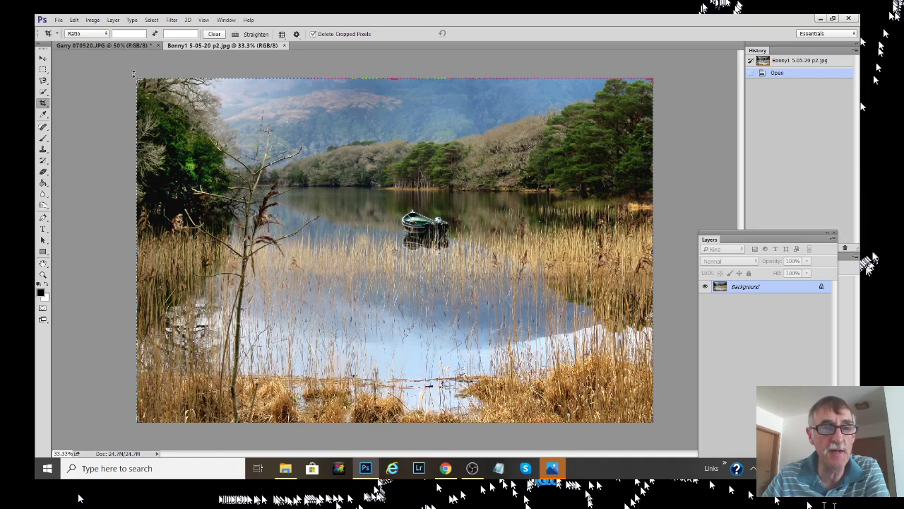
pyautogui.moveTo(139, 80); pyautogui.dragTo(176, 115)
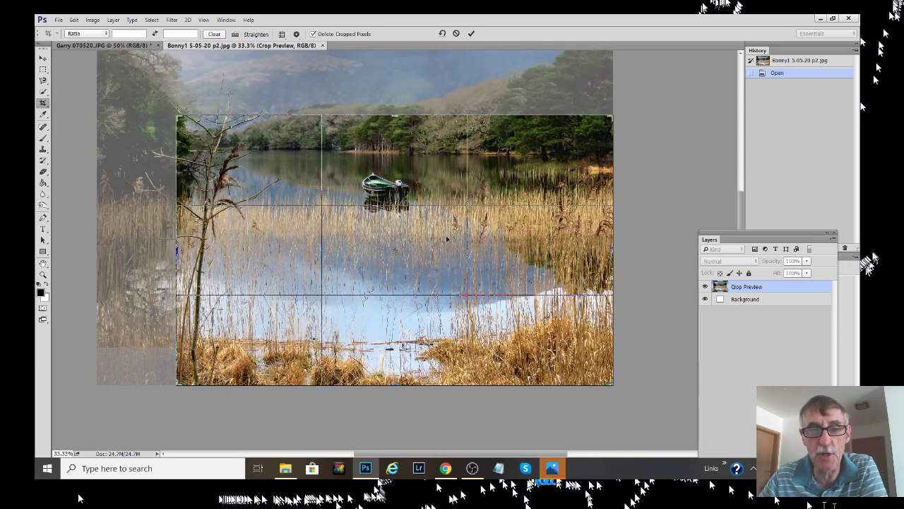
pyautogui.moveTo(446, 238); pyautogui.dragTo(509, 278)
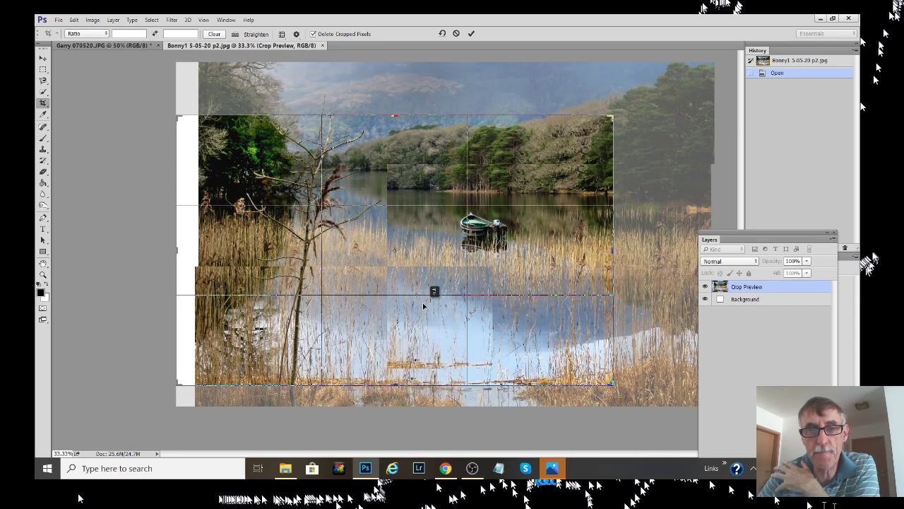
pyautogui.moveTo(424, 305); pyautogui.dragTo(420, 339)
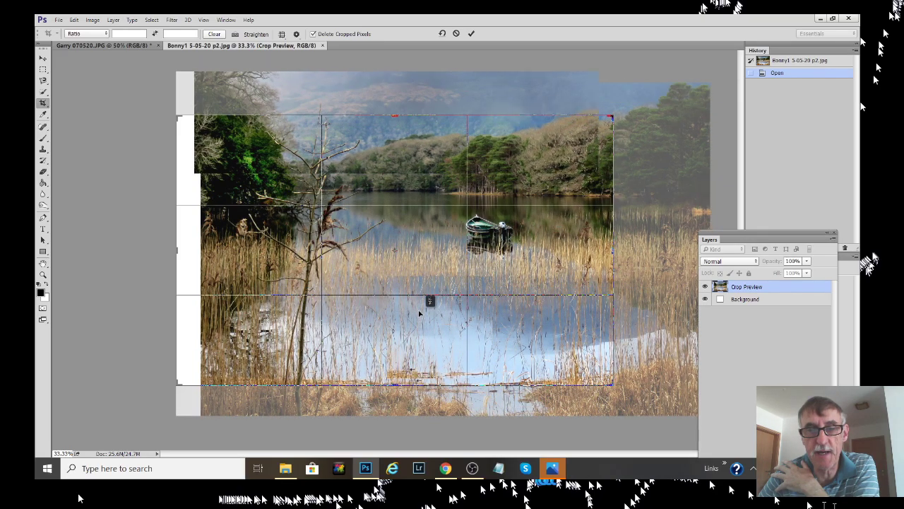
pyautogui.moveTo(596, 377); pyautogui.dragTo(612, 382)
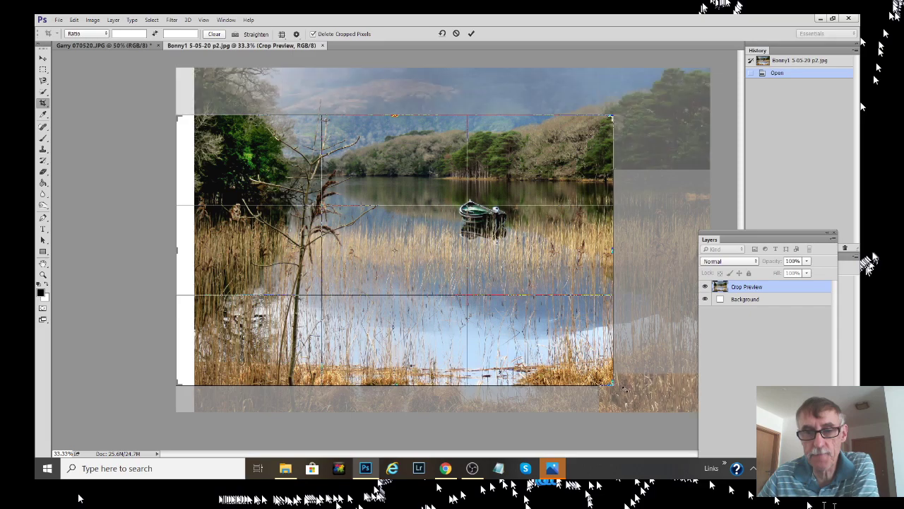
pyautogui.moveTo(624, 388); pyautogui.dragTo(607, 384)
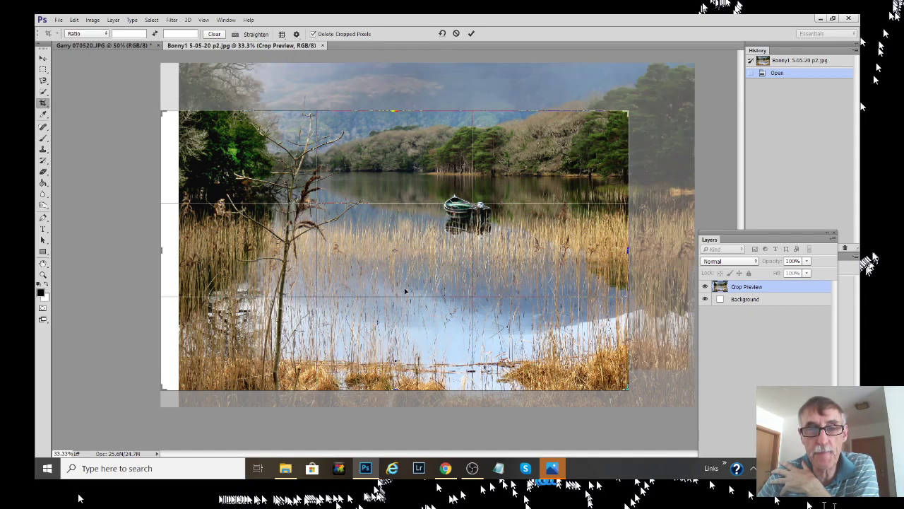
pyautogui.scroll(-1, 408, 295)
pyautogui.scroll(1, 408, 295)
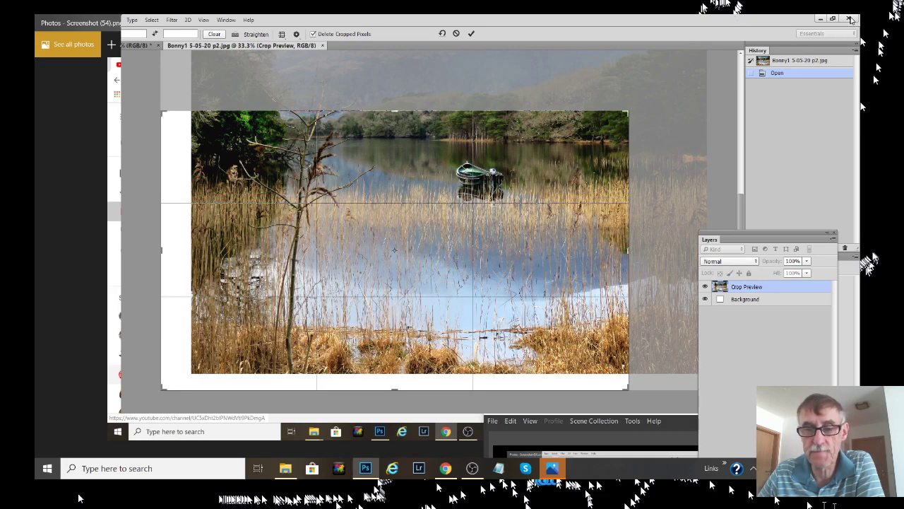
# - Restore the Photos window showing Screenshot (54).png from full screen and close it along with its leftover window
pyautogui.click(851, 19)
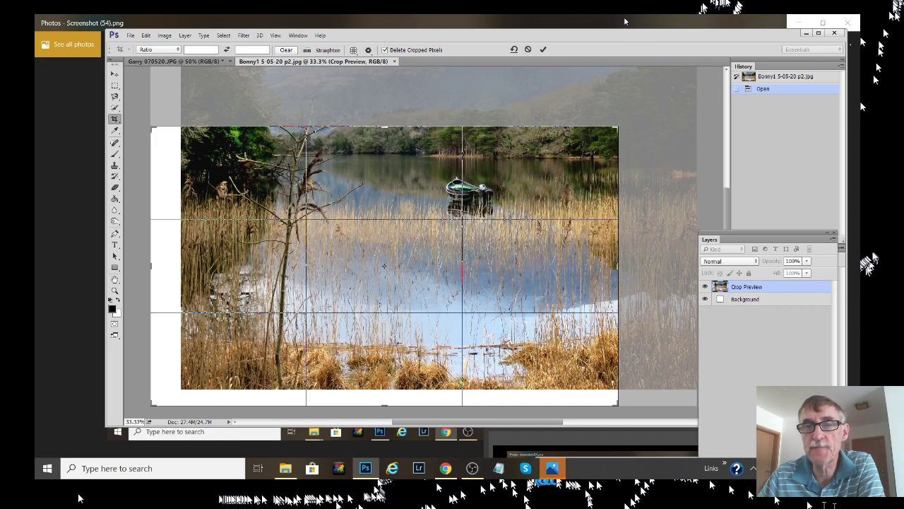
pyautogui.doubleClick(625, 22)
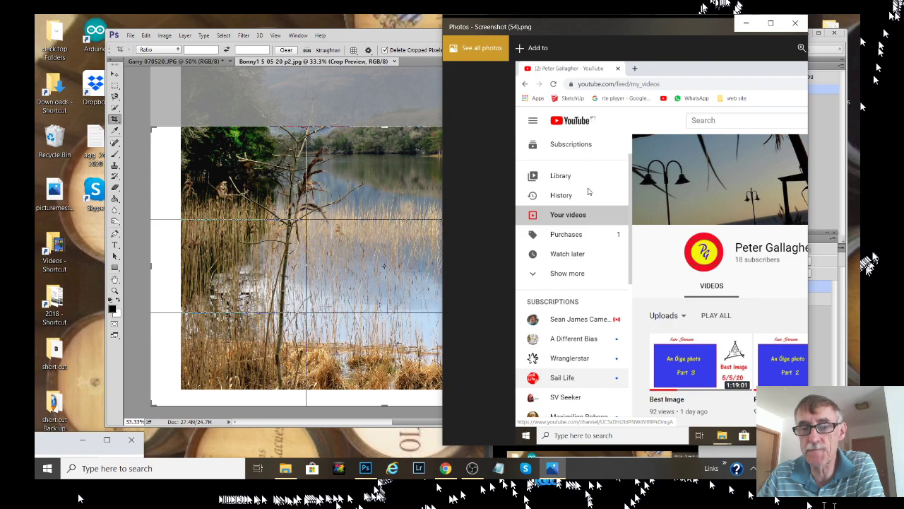
pyautogui.moveTo(613, 27); pyautogui.dragTo(437, 30)
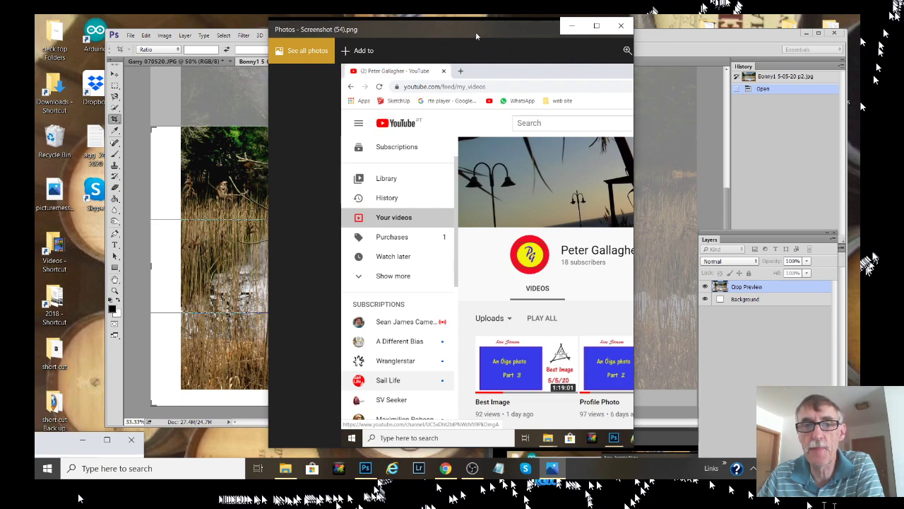
pyautogui.click(621, 27)
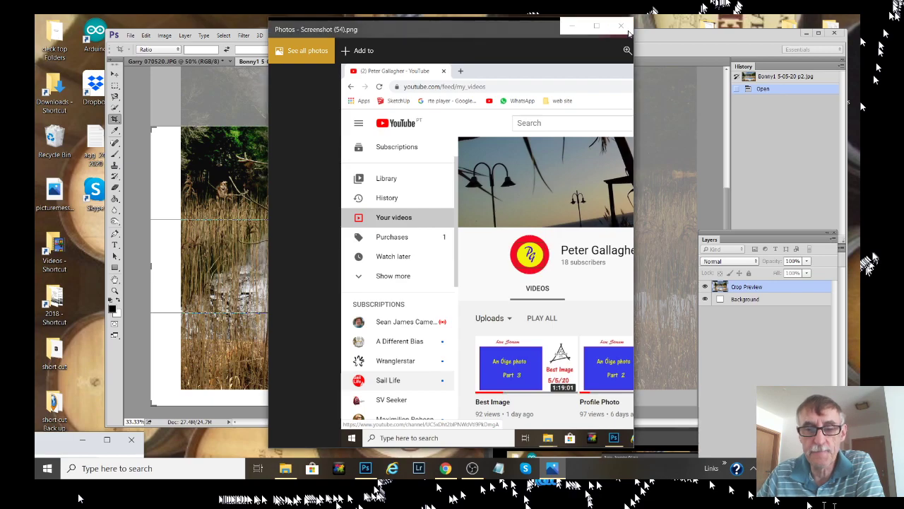
pyautogui.moveTo(497, 29); pyautogui.dragTo(435, 42)
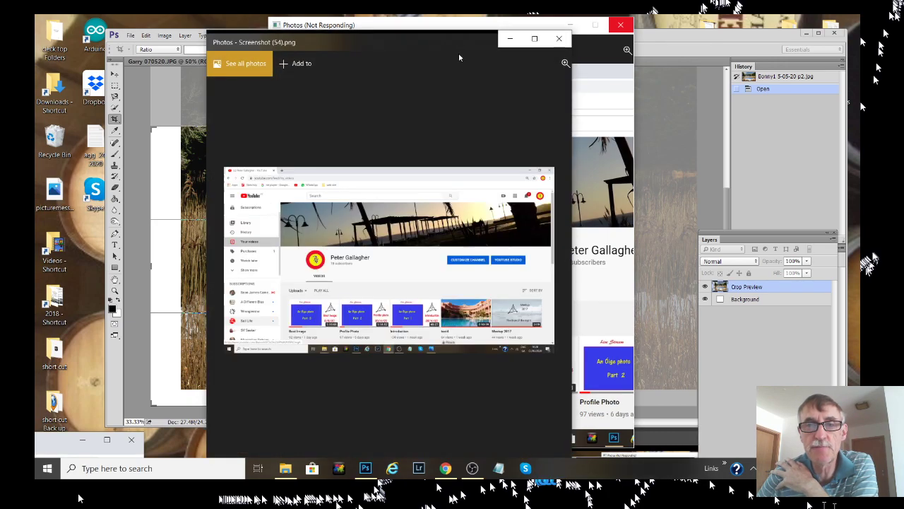
pyautogui.click(559, 39)
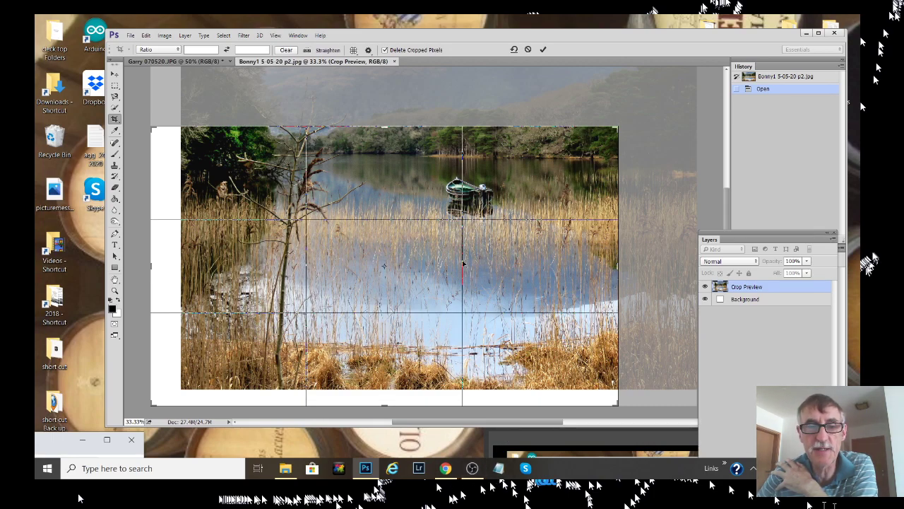
# - Shift the lake photo inside the crop frame, then move the Photoshop window and place the Layers panel over the History panel
pyautogui.moveTo(462, 263); pyautogui.dragTo(488, 240)
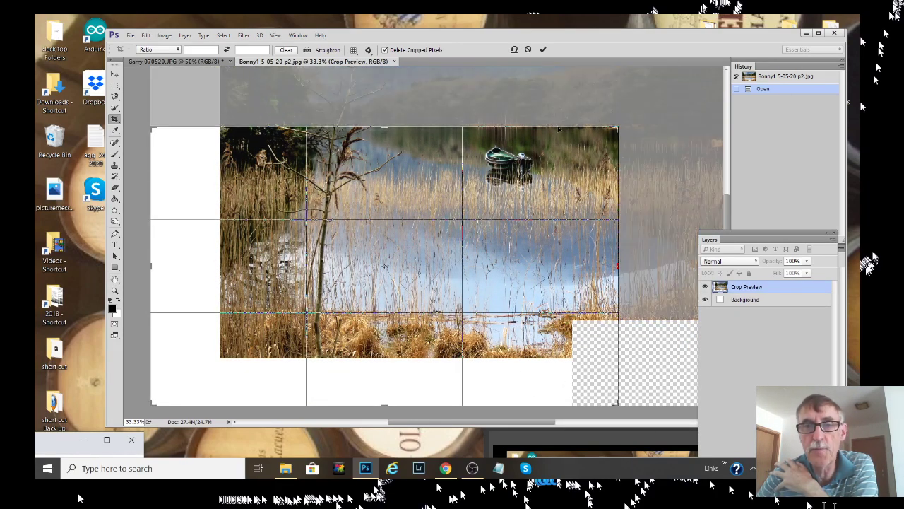
pyautogui.moveTo(605, 35); pyautogui.dragTo(554, 24)
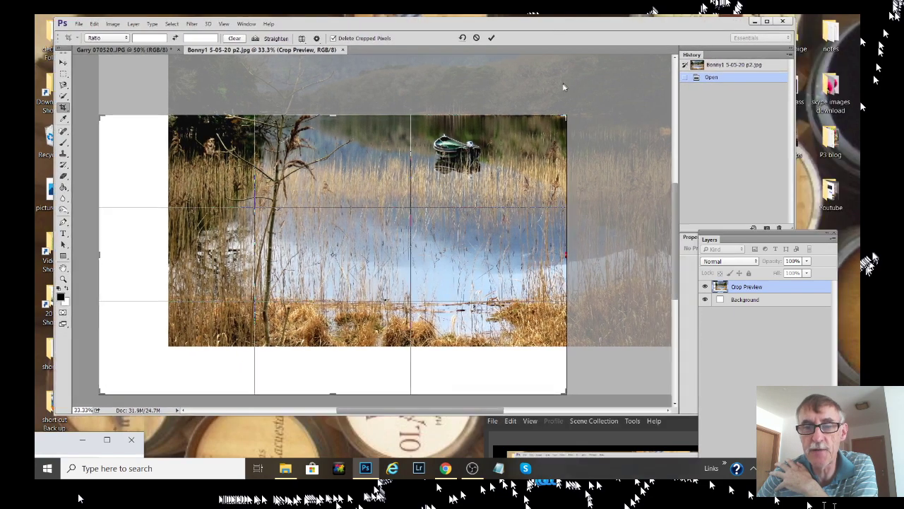
pyautogui.moveTo(710, 242); pyautogui.dragTo(691, 65)
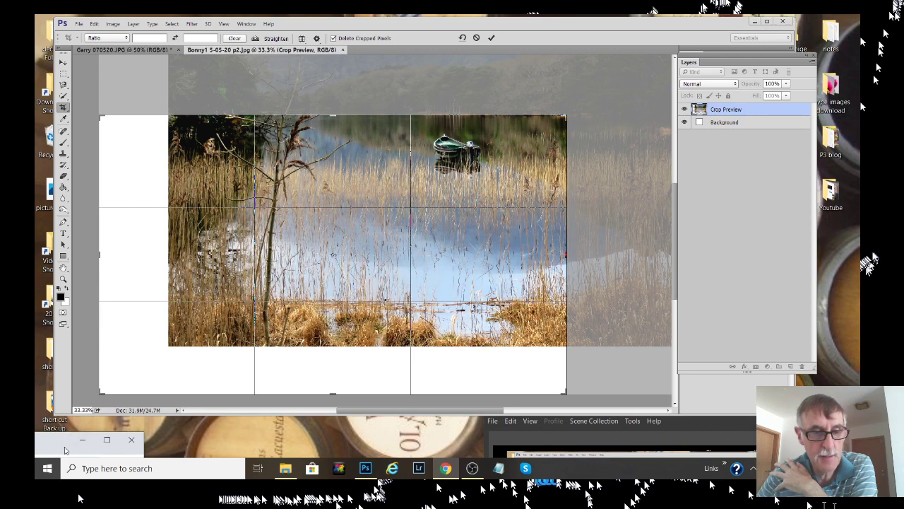
# - Bring the live stream dashboard into view to check its live chat, minimize it and move the OBS window slightly aside
pyautogui.moveTo(82, 438); pyautogui.dragTo(188, 128)
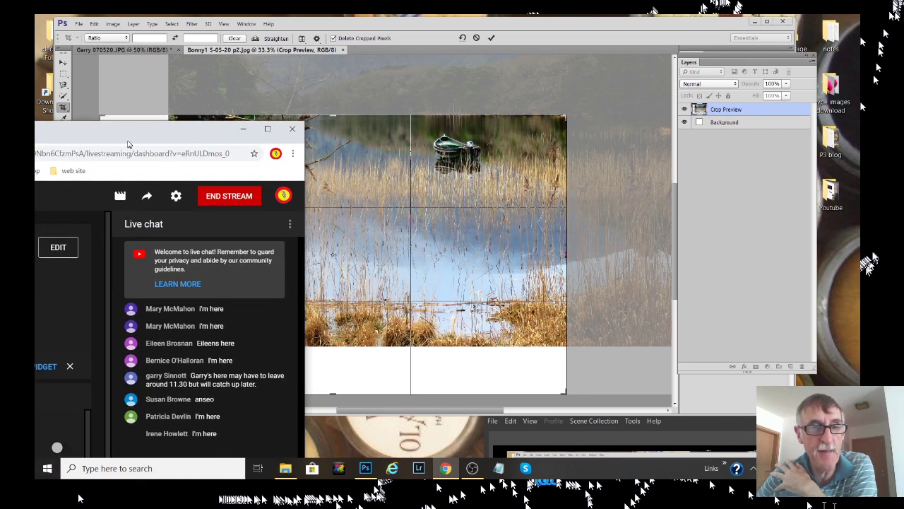
pyautogui.moveTo(102, 144); pyautogui.dragTo(83, 316)
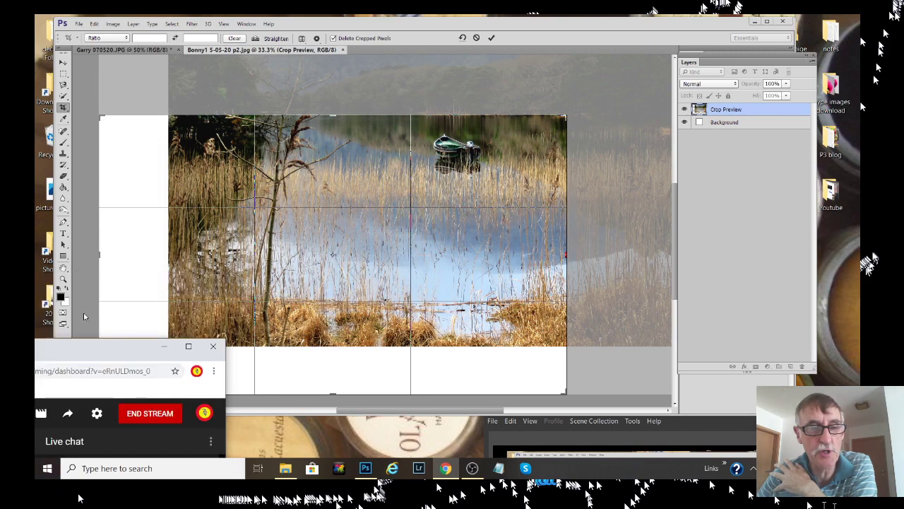
pyautogui.click(163, 349)
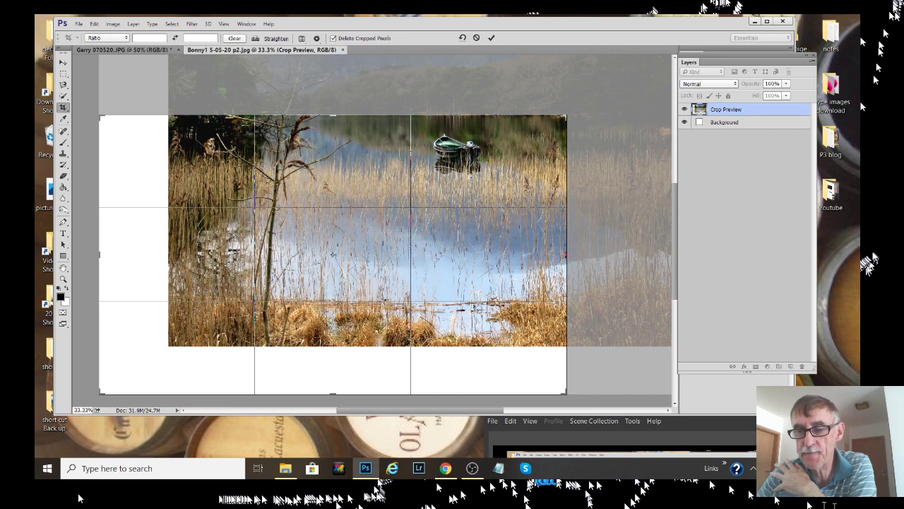
pyautogui.hotkey('alt', 'Tab')
pyautogui.moveTo(776, 411)
pyautogui.mouseDown()
pyautogui.moveTo(738, 446)
pyautogui.moveTo(678, 241)
pyautogui.moveTo(644, 173)
pyautogui.moveTo(748, 285)
pyautogui.moveTo(789, 424)
pyautogui.mouseUp()
pyautogui.click(438, 215)
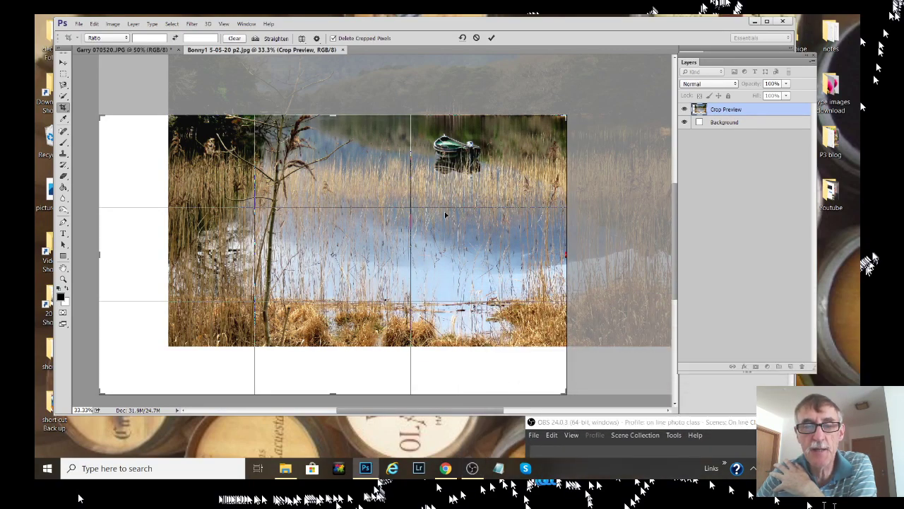
# - Abandon the pending crop on the lake photo and close that photo, leaving the wedding photo open
pyautogui.moveTo(489, 192); pyautogui.dragTo(461, 247)
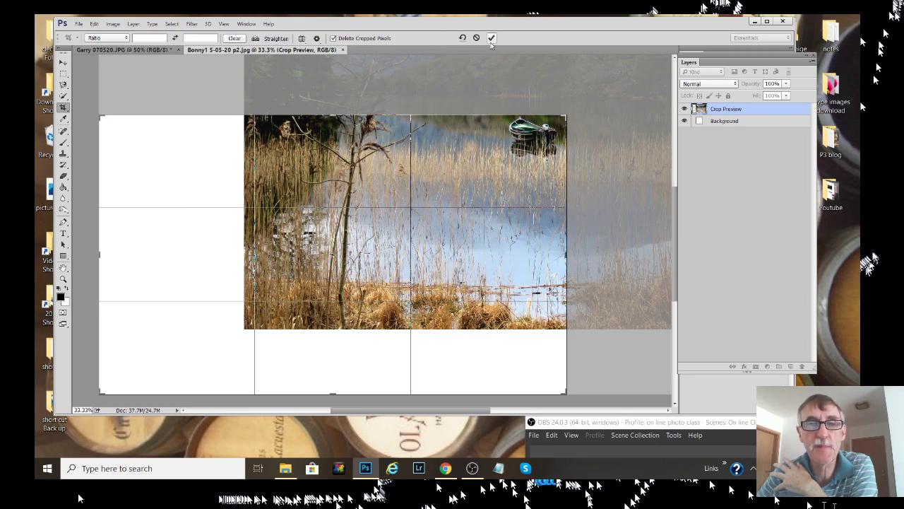
pyautogui.click(158, 51)
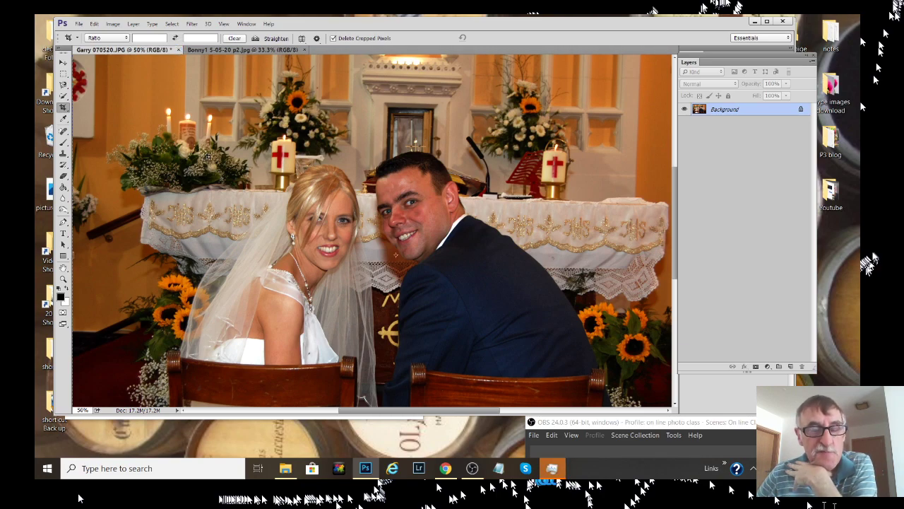
pyautogui.click(231, 51)
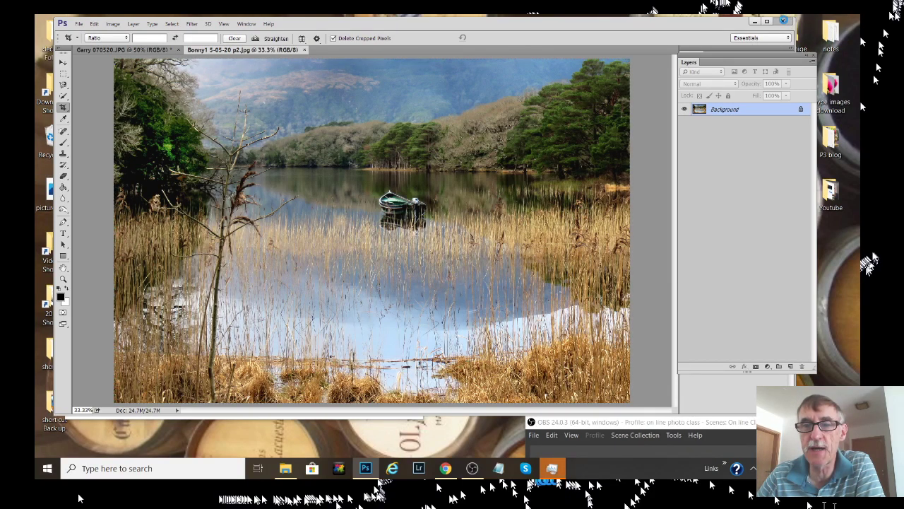
pyautogui.click(785, 24)
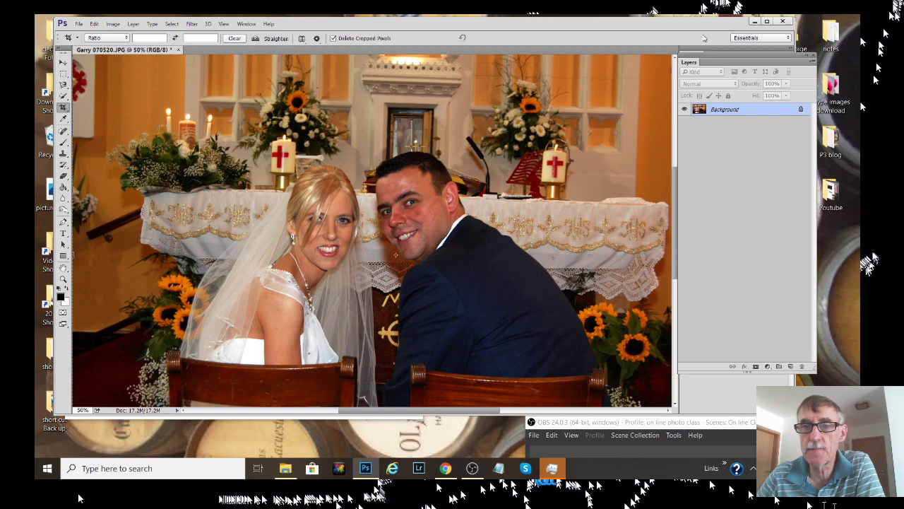
# - Move the Photoshop window aside, bring OBS into view to check its scenes and sources, and put it back out of the way
pyautogui.moveTo(621, 27); pyautogui.dragTo(608, 42)
pyautogui.moveTo(564, 81); pyautogui.dragTo(552, 30)
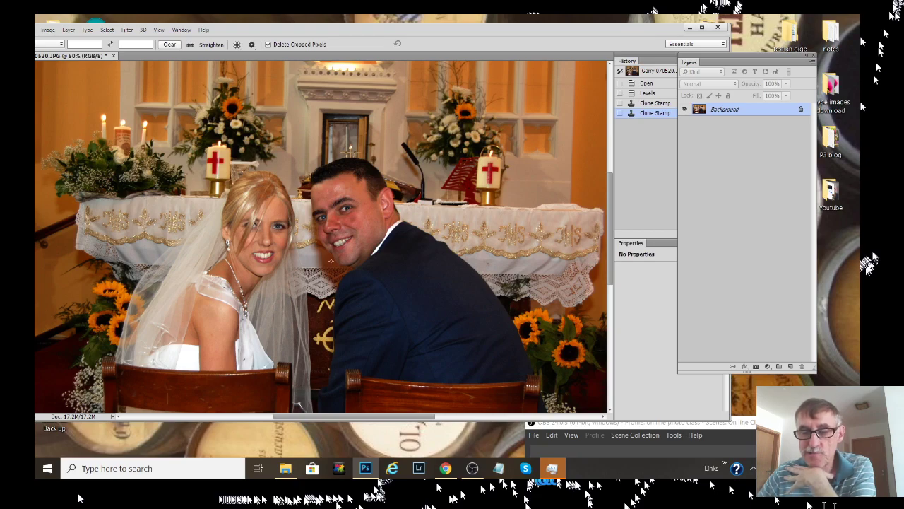
pyautogui.moveTo(787, 425); pyautogui.dragTo(715, 85)
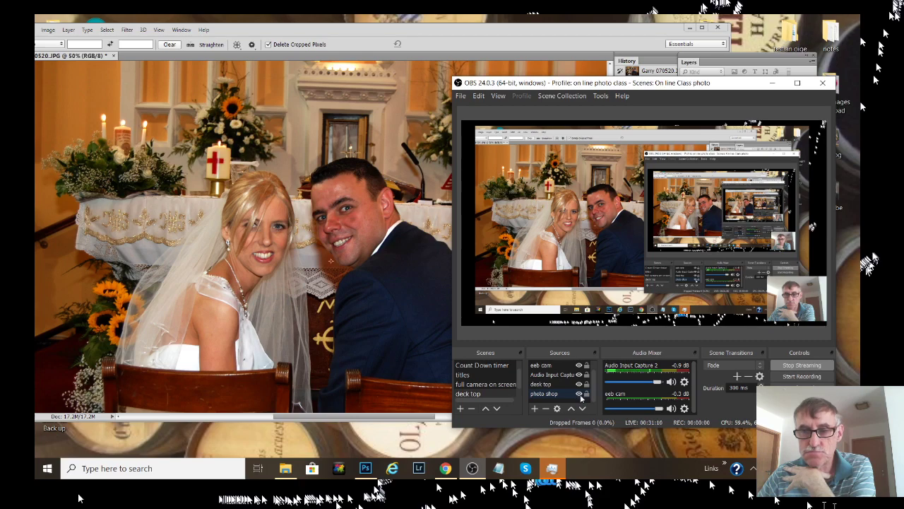
pyautogui.moveTo(719, 85); pyautogui.dragTo(795, 402)
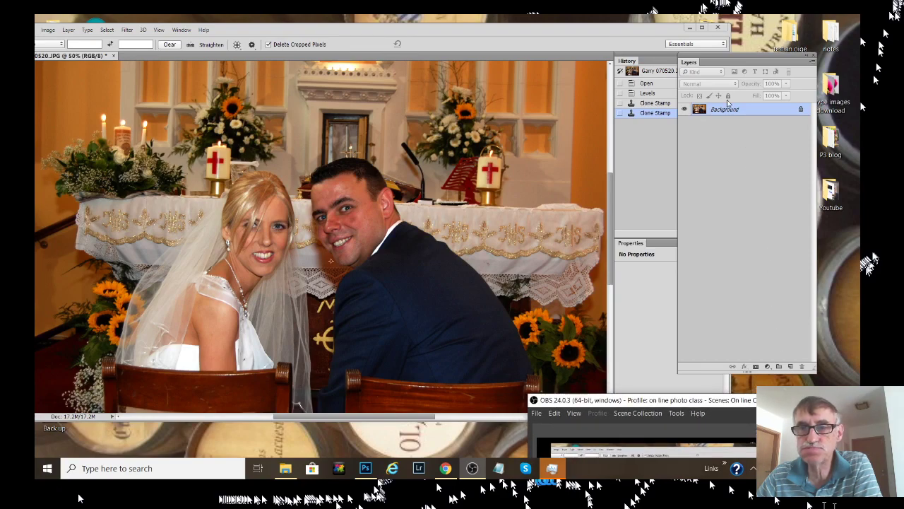
# - Reposition the Layers panel and the Photoshop window so that the tools beside the wedding photo are back on screen
pyautogui.click(720, 28)
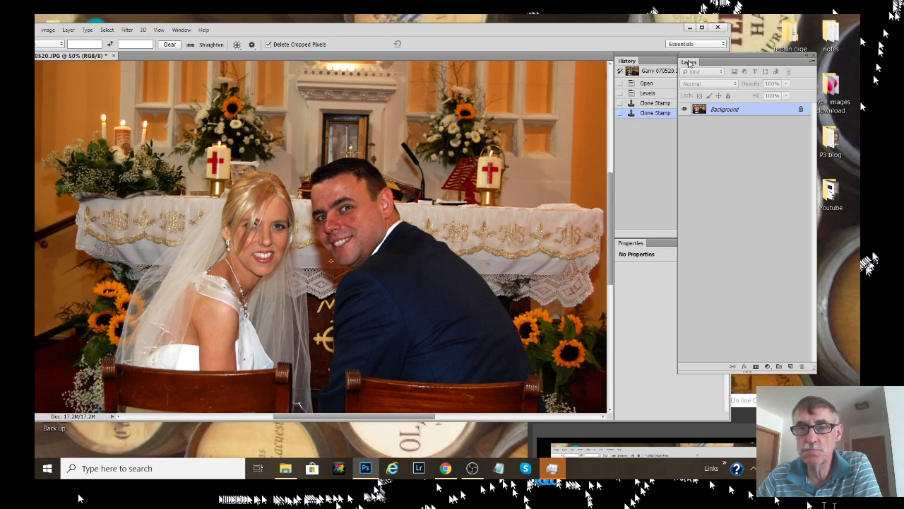
pyautogui.moveTo(686, 63); pyautogui.dragTo(675, 64)
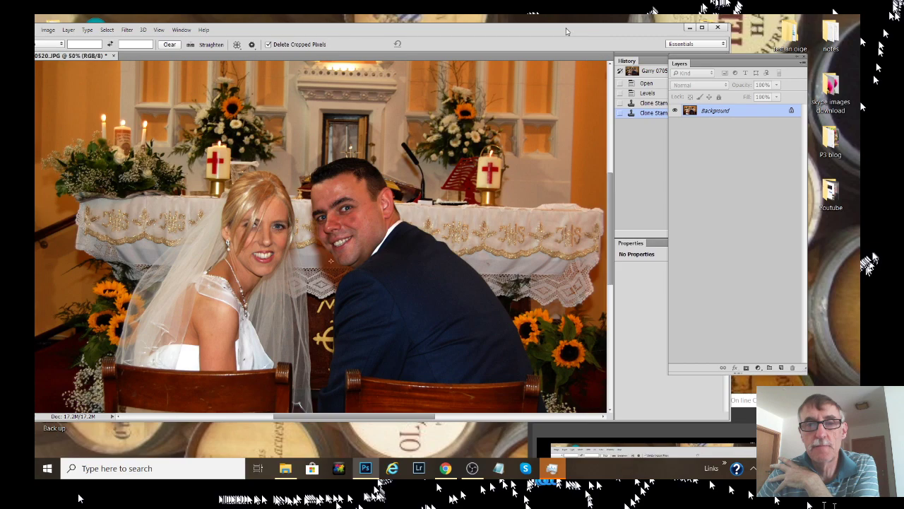
pyautogui.moveTo(569, 32); pyautogui.dragTo(625, 64)
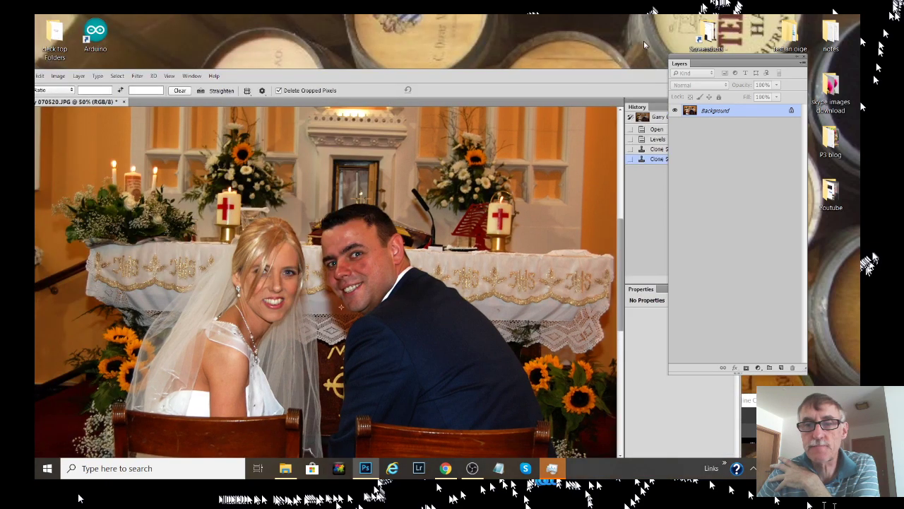
pyautogui.doubleClick(571, 75)
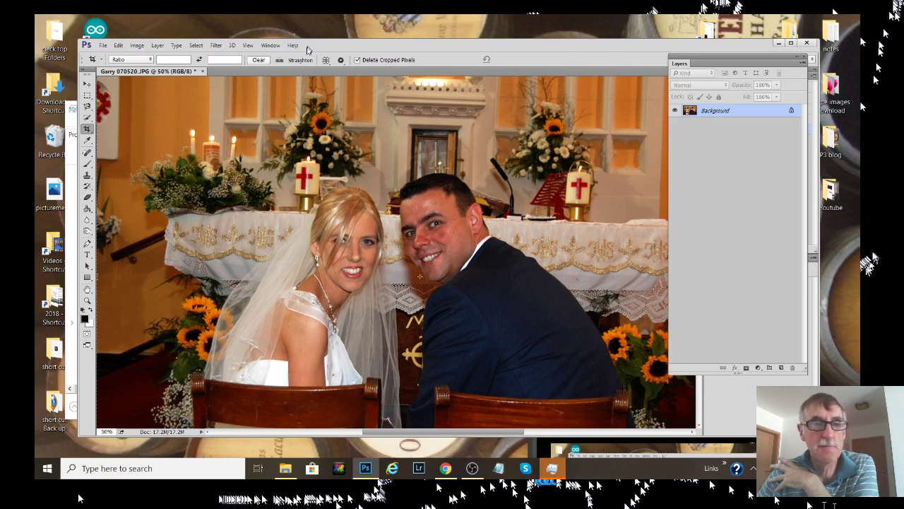
# - Close Task Manager, cancel the stray crop on the wedding photo and move the Photoshop window back into place
pyautogui.click(73, 165)
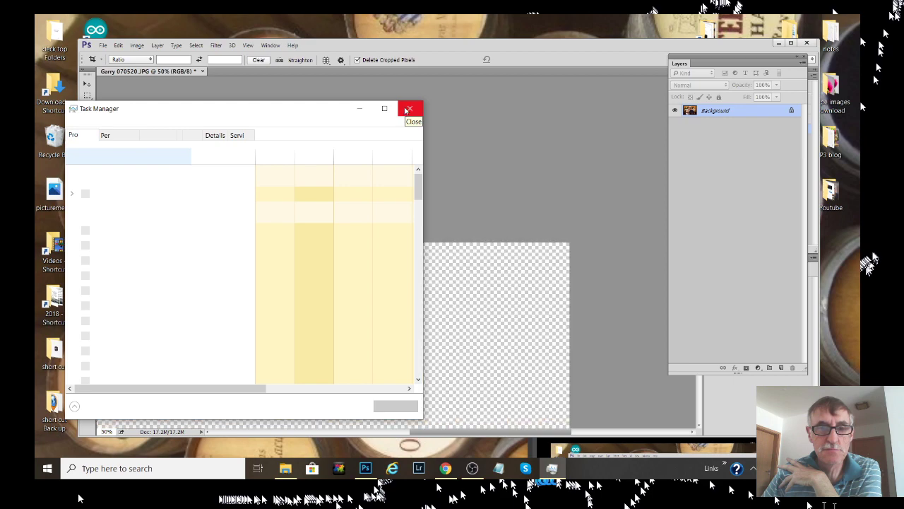
pyautogui.click(407, 110)
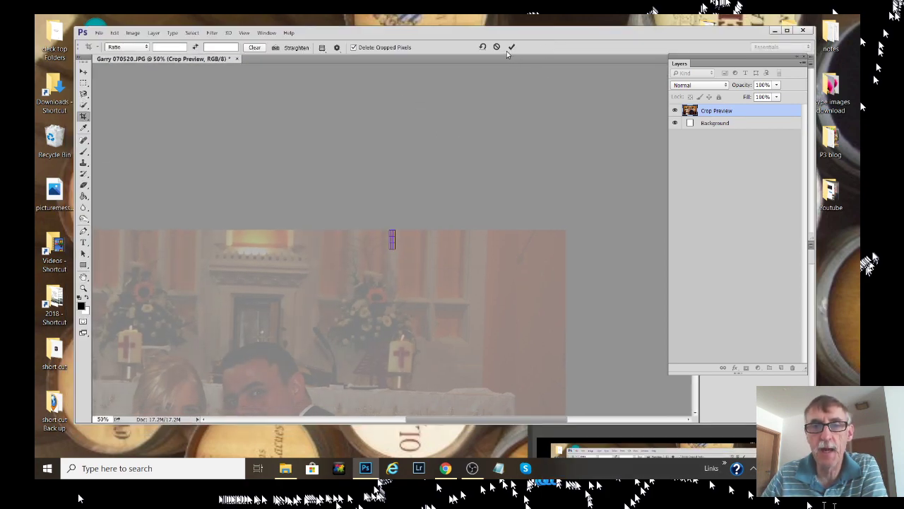
pyautogui.click(497, 46)
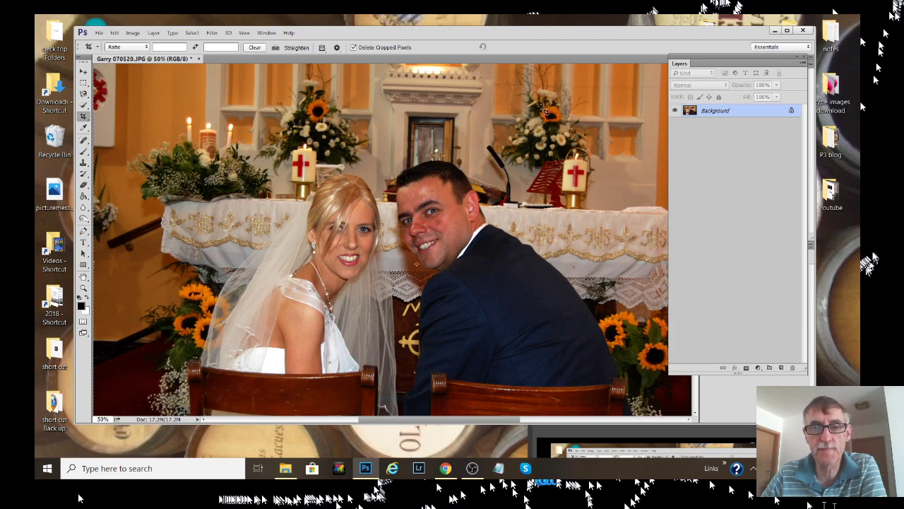
pyautogui.moveTo(560, 33); pyautogui.dragTo(516, 29)
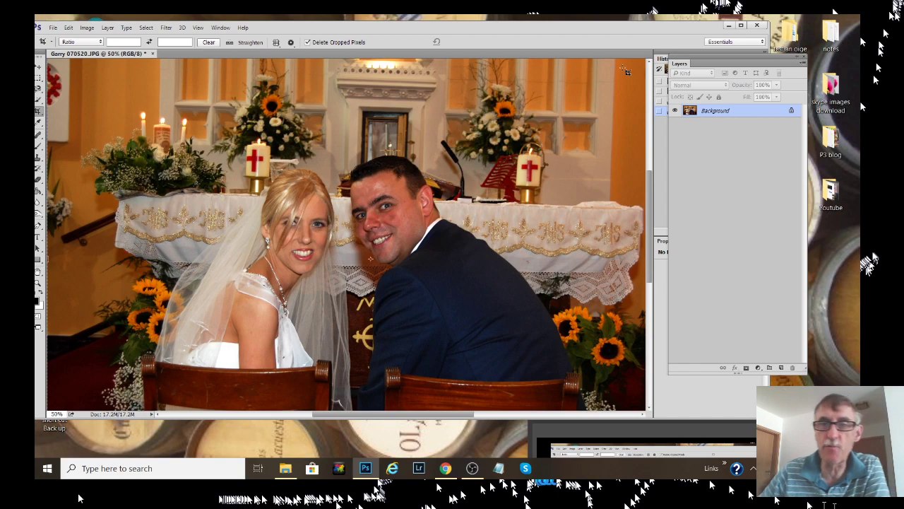
# - Minimise Photoshop and move the OBS window further down so that the desktop folders are clear
pyautogui.click(727, 28)
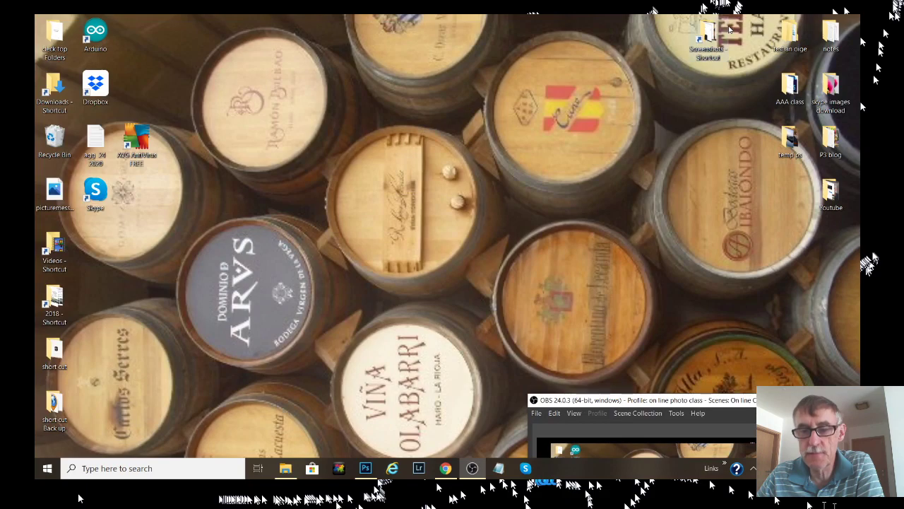
pyautogui.moveTo(739, 405); pyautogui.dragTo(717, 428)
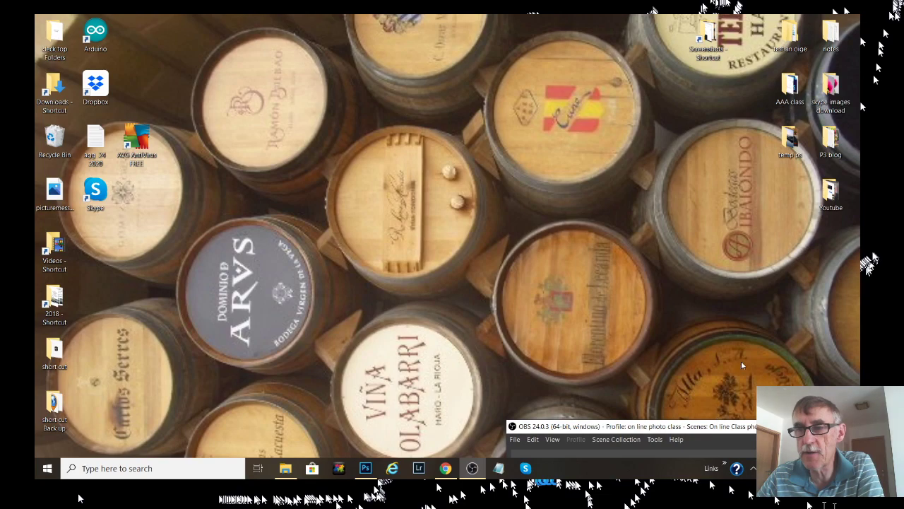
# - Open the temp ps folder from the desktop, check which photos it holds, and close it
pyautogui.click(788, 141)
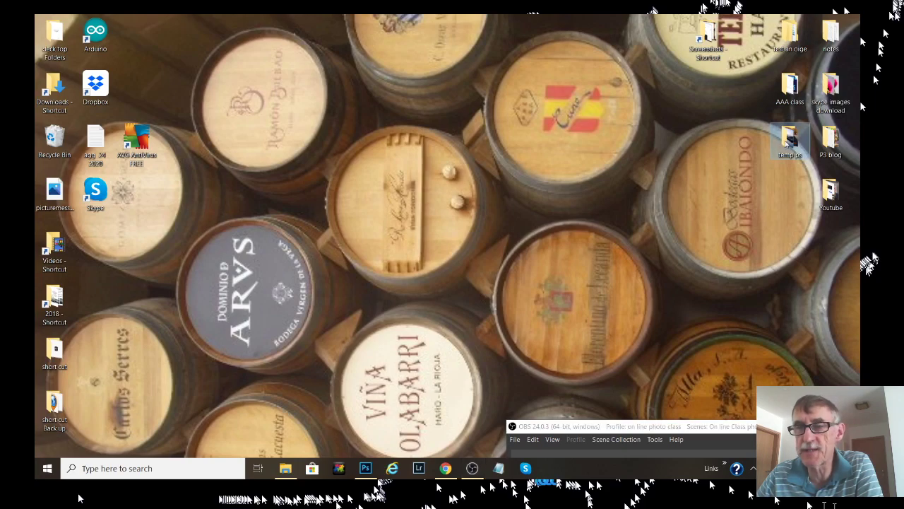
pyautogui.click(685, 175)
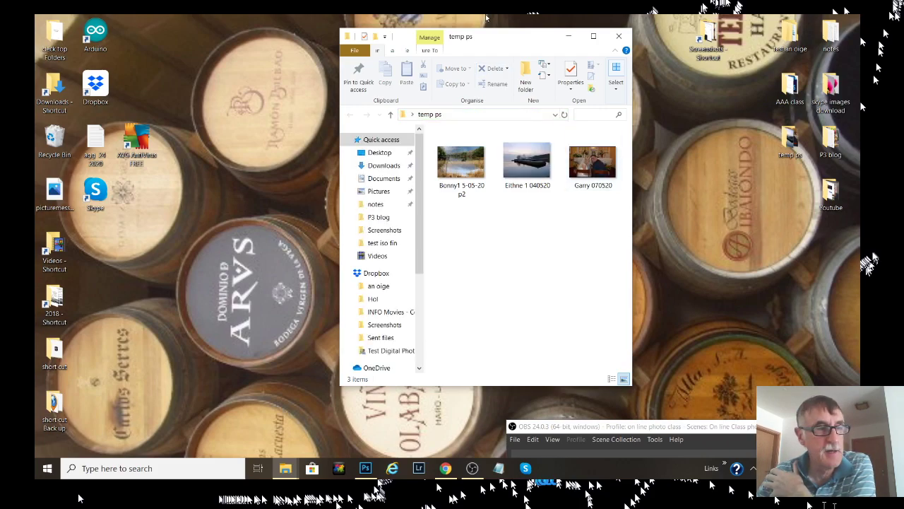
pyautogui.click(618, 38)
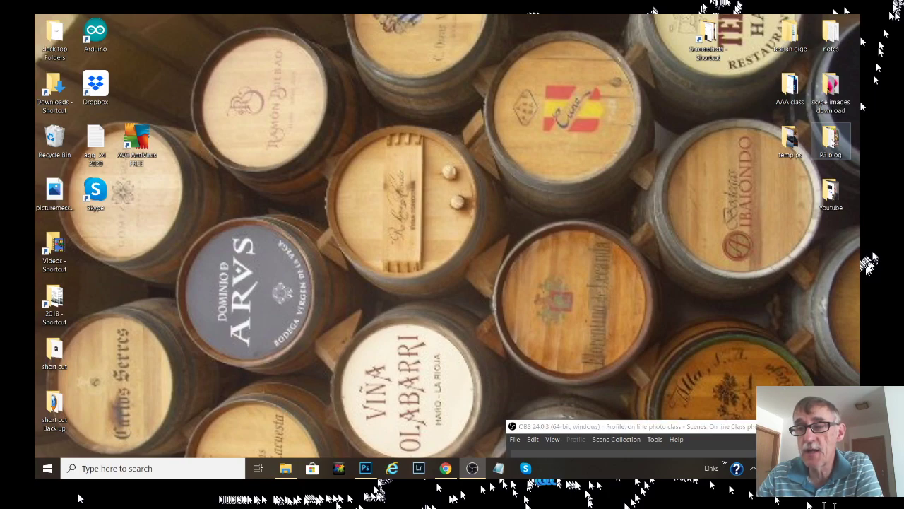
# - Open the P3 blog folder from the desktop and bring the last class photos into view
pyautogui.click(831, 141)
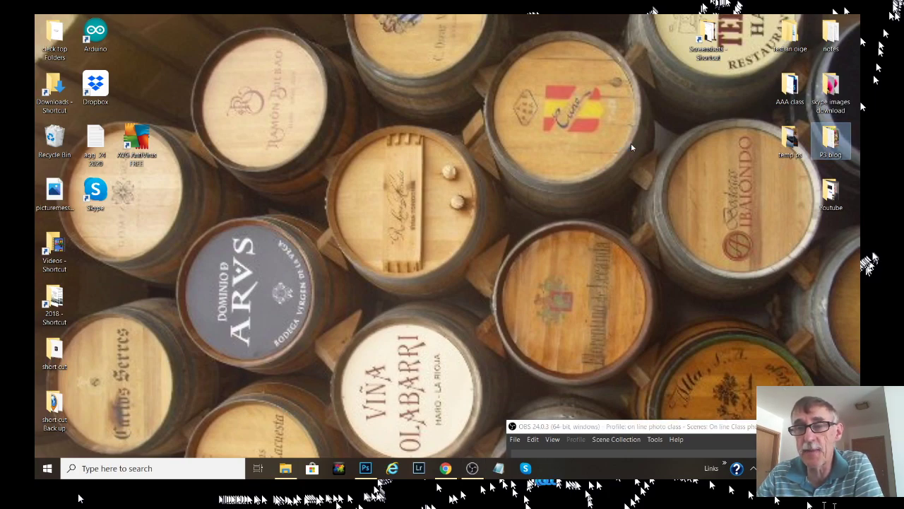
pyautogui.click(631, 142)
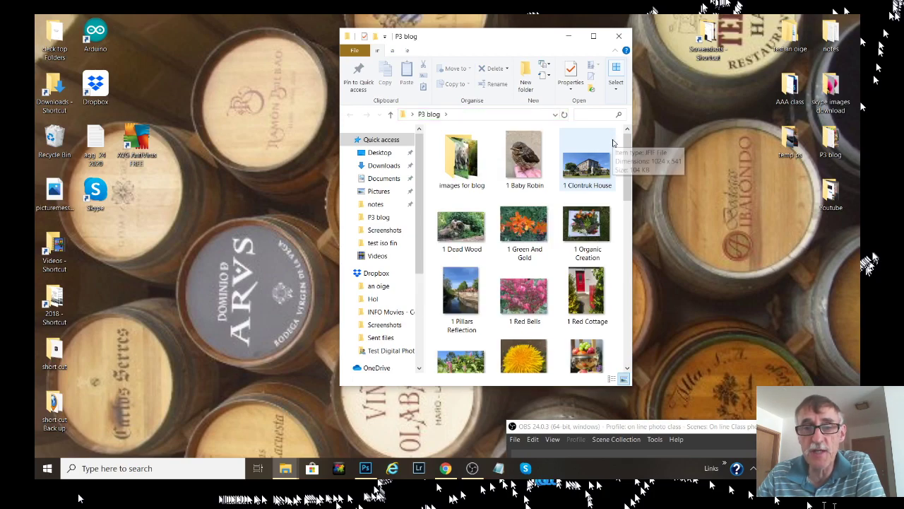
pyautogui.scroll(-3, 619, 240)
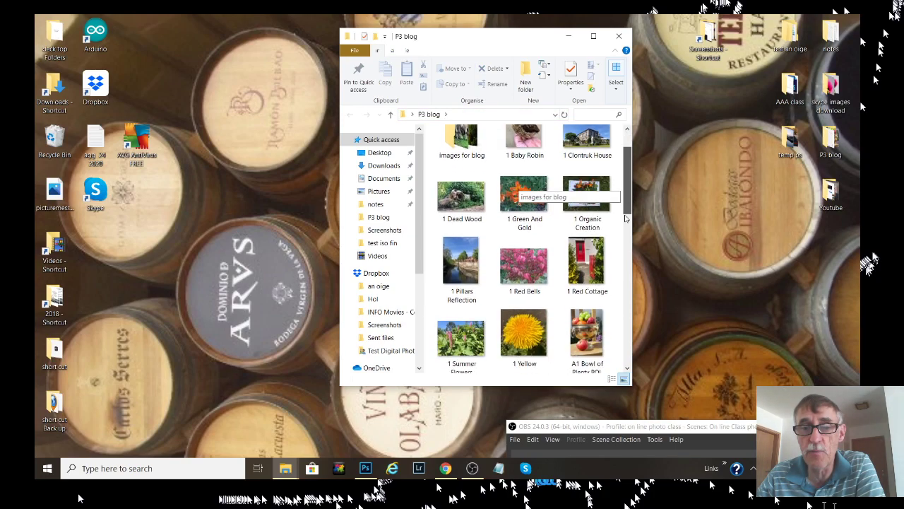
pyautogui.scroll(-10, 616, 267)
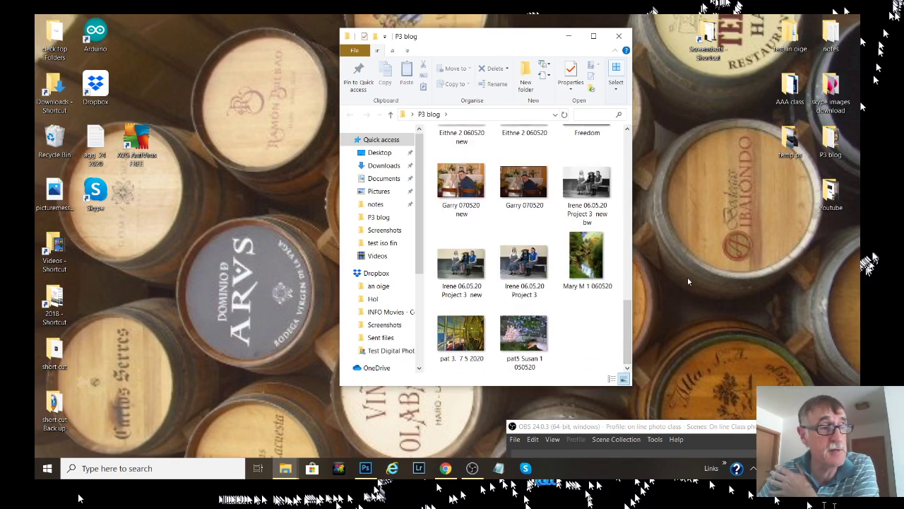
# - Open the pink blossom photo at the end of the P3 blog folder in the photo viewer, and close the viewer
pyautogui.moveTo(518, 339)
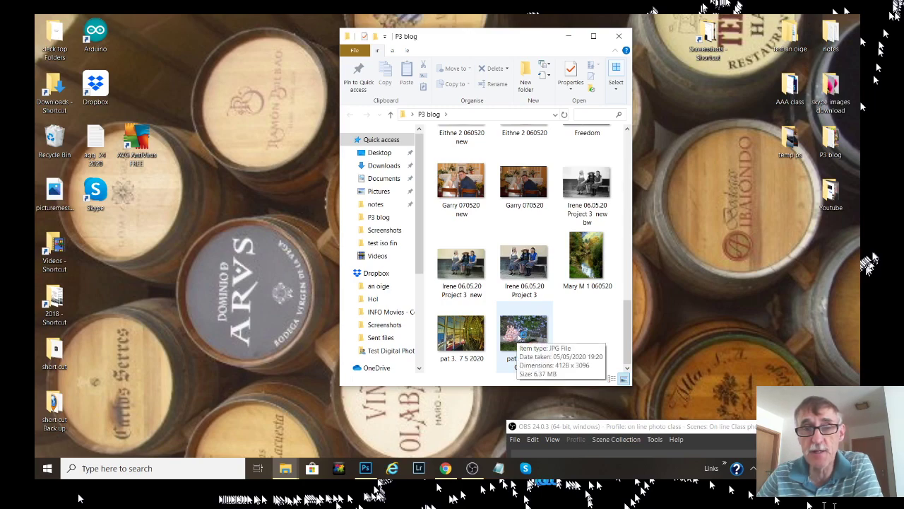
pyautogui.click(521, 338)
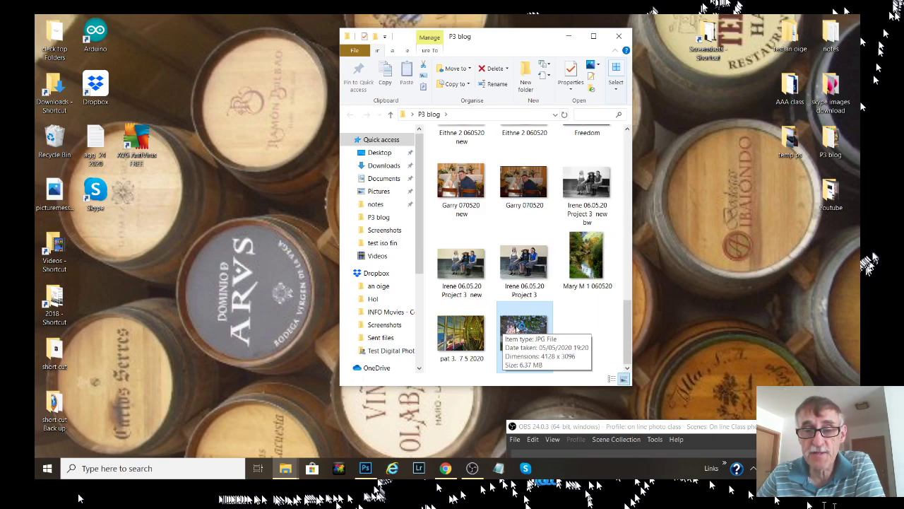
pyautogui.doubleClick(518, 327)
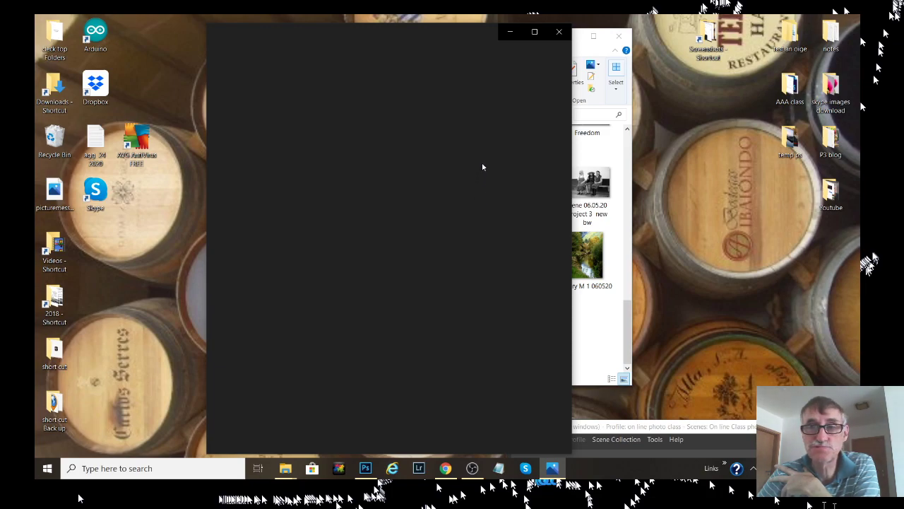
pyautogui.click(559, 33)
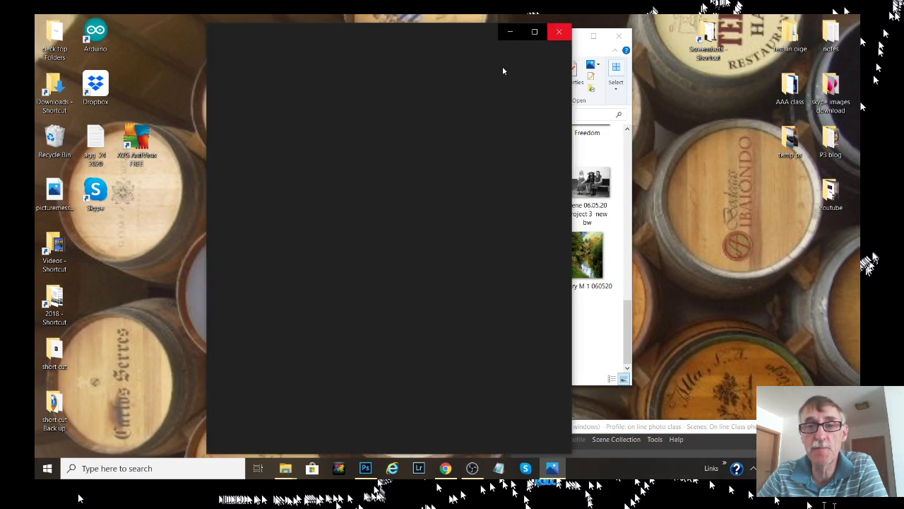
pyautogui.click(559, 34)
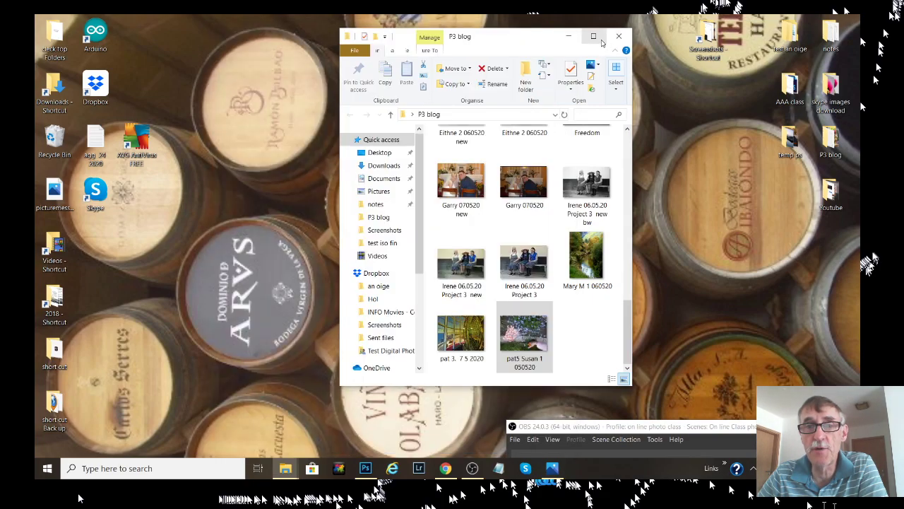
# - Maximise the P3 blog folder window and look over the thumbnails of all the class photos
pyautogui.click(594, 37)
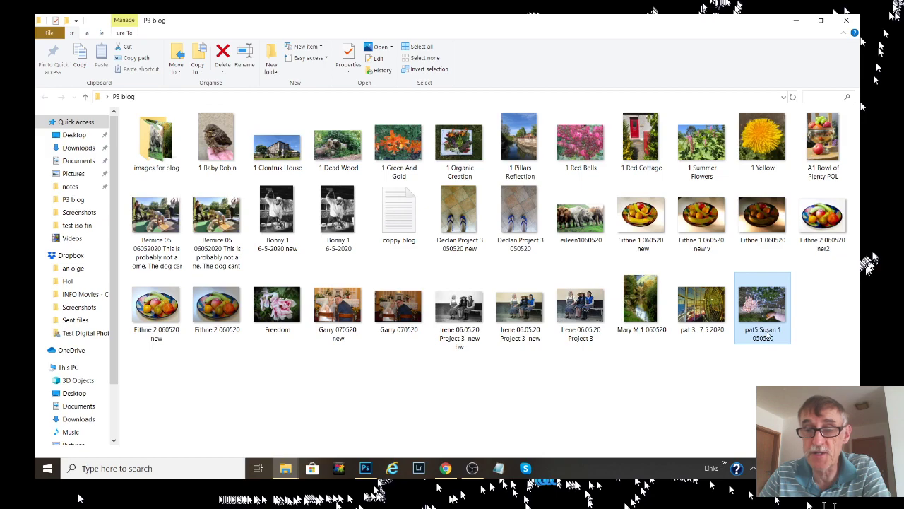
pyautogui.moveTo(759, 337)
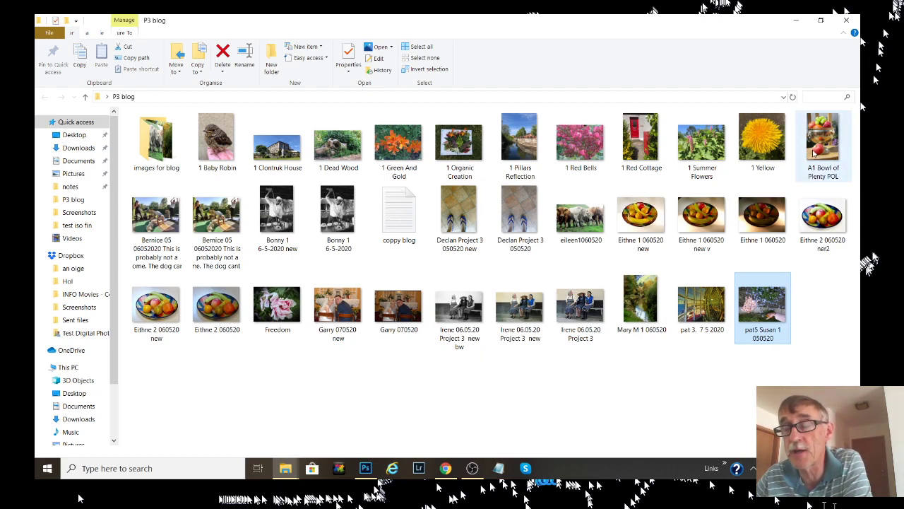
pyautogui.moveTo(812, 159)
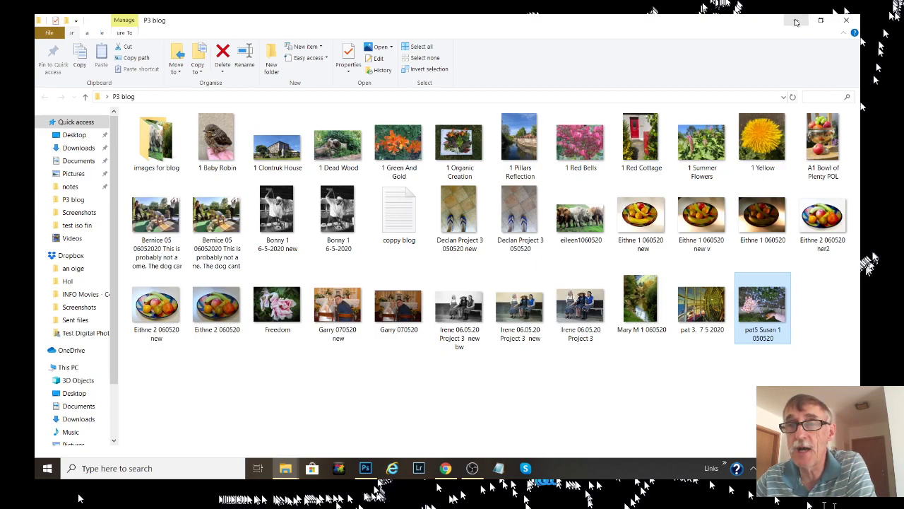
# - Minimise the P3 blog folder, bring OBS fully into view and switch the stream to the "full camera on screen" scene
pyautogui.click(797, 22)
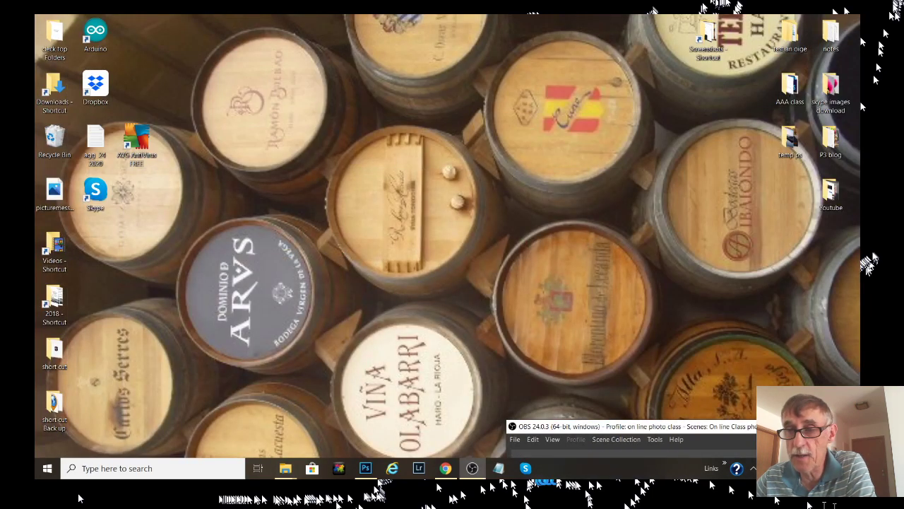
pyautogui.moveTo(706, 426); pyautogui.dragTo(480, 21)
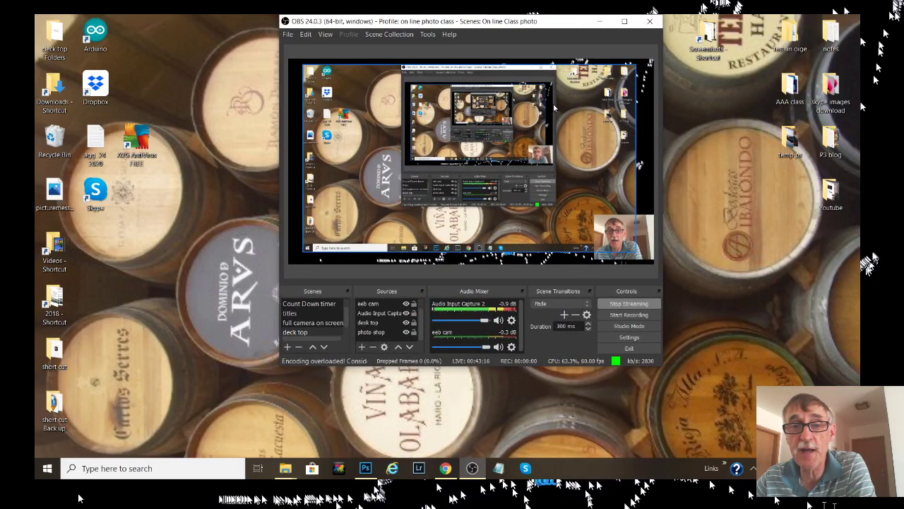
pyautogui.click(302, 324)
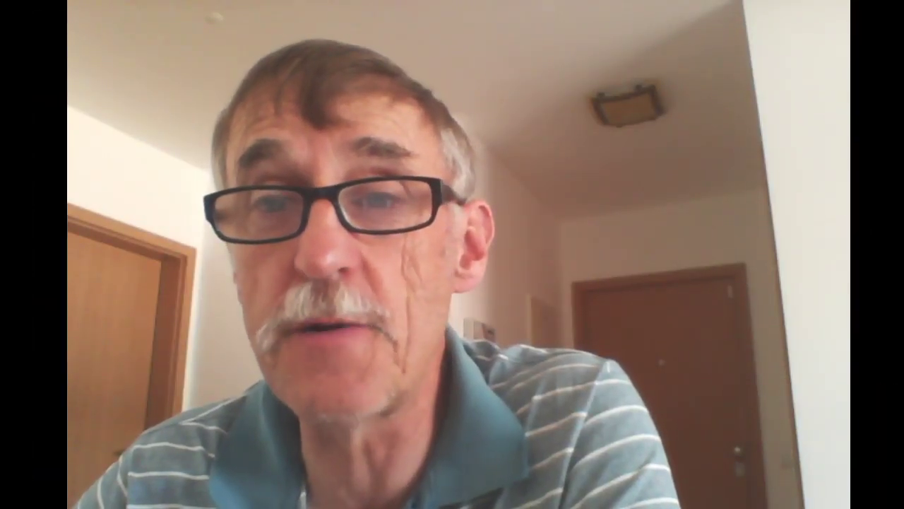